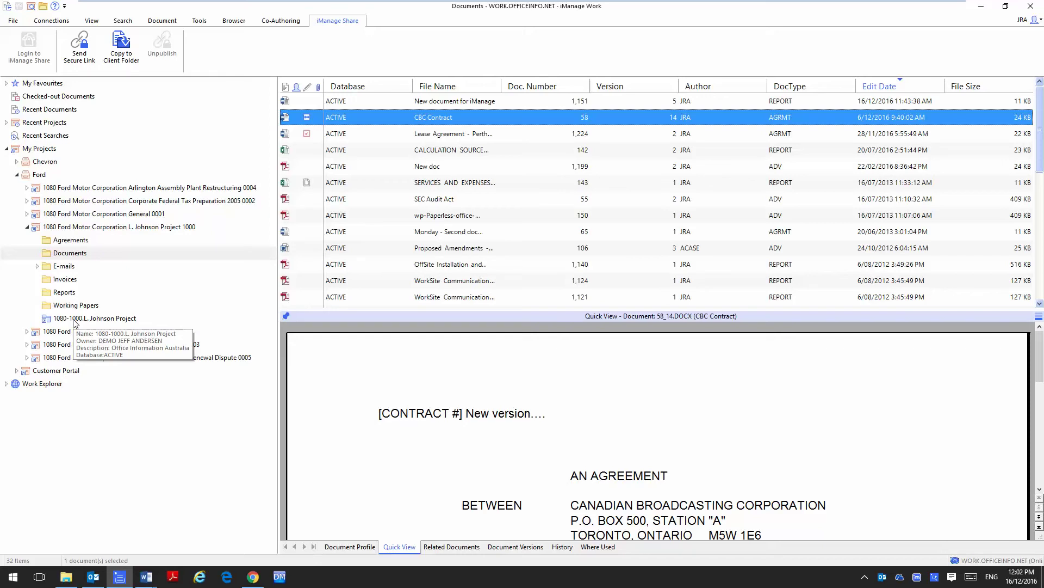
left_click(77, 320)
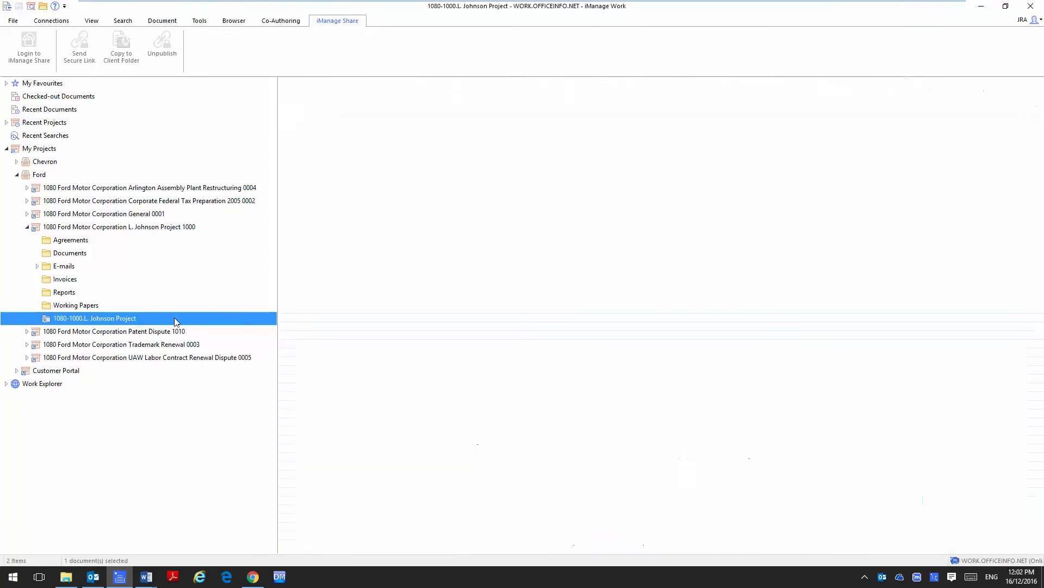
left_click(68, 254)
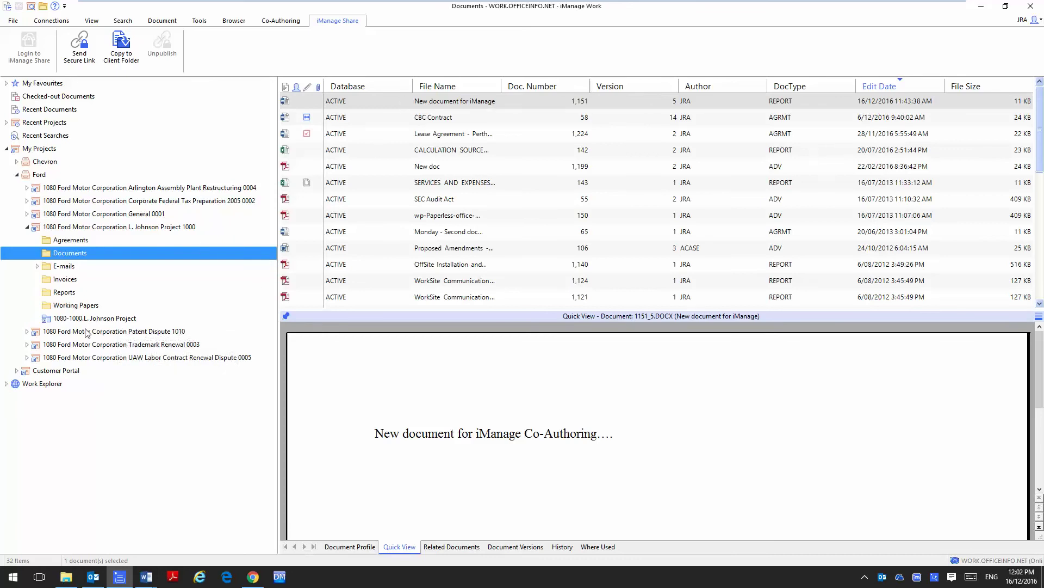
left_click(433, 118)
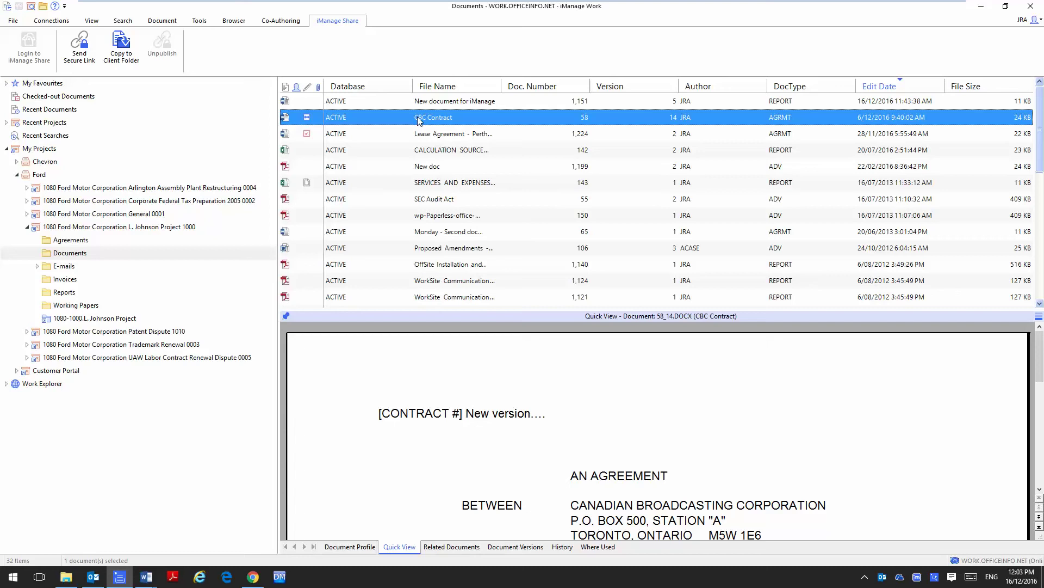
Start copying CBC Contract to the client folder and begin adding a user on the Share tab.
right_click(417, 116)
left_click(477, 259)
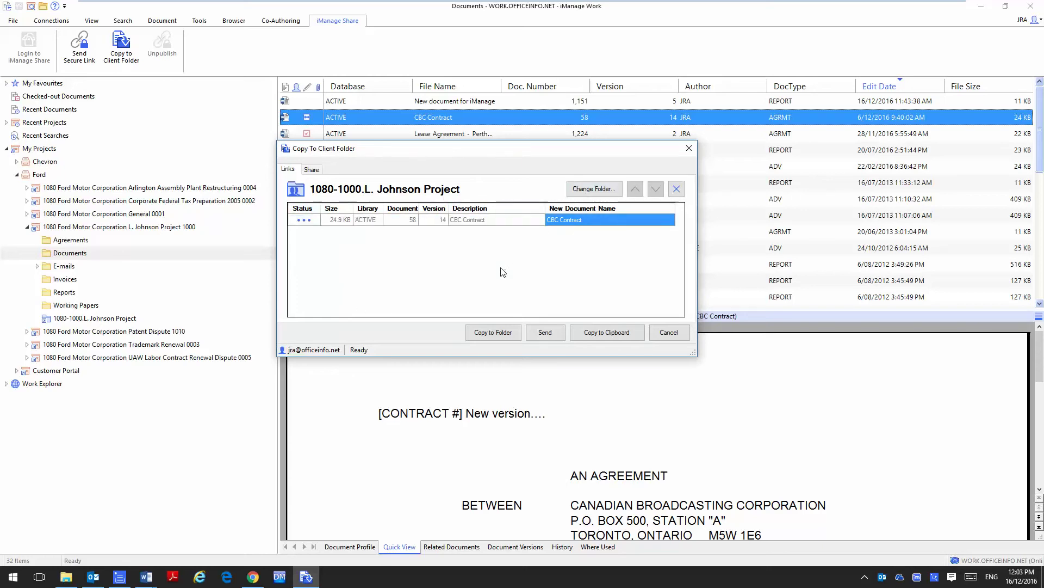
left_click(313, 170)
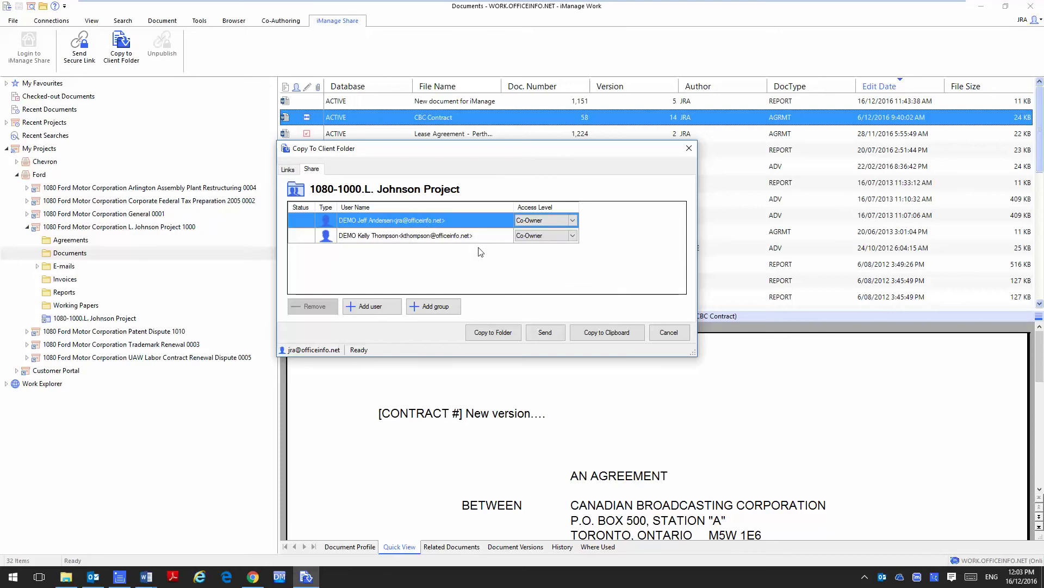
left_click(383, 306)
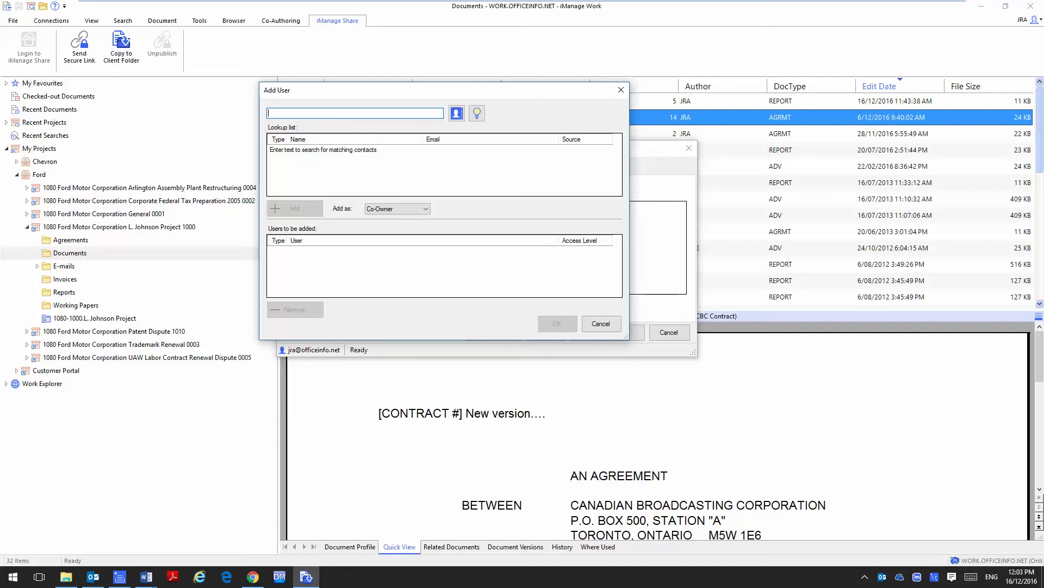
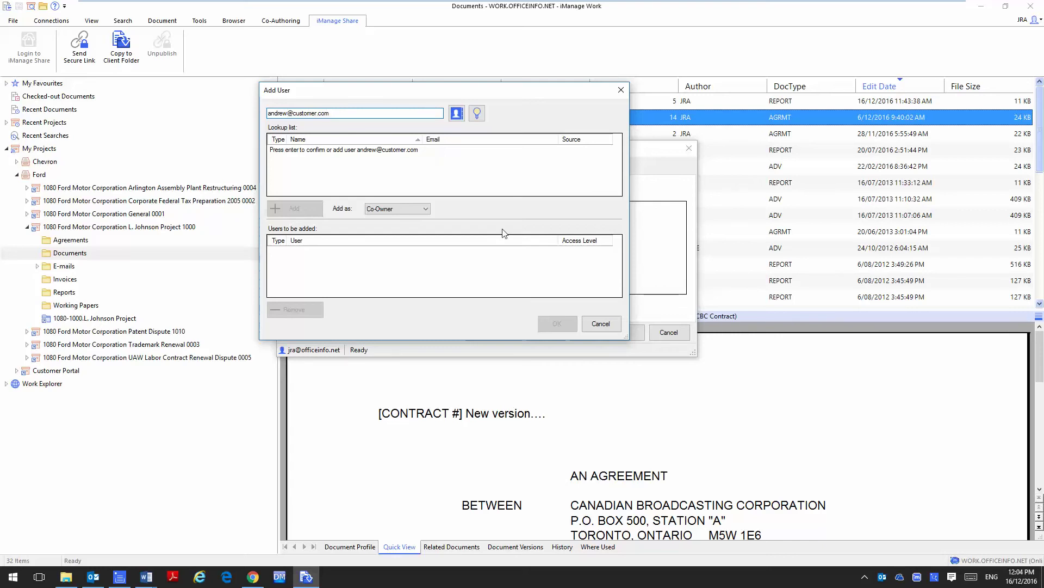
Type a user's e-mail, cancel it, then copy CBC Contract to the folder and dismiss the confirmation.
left_click(601, 323)
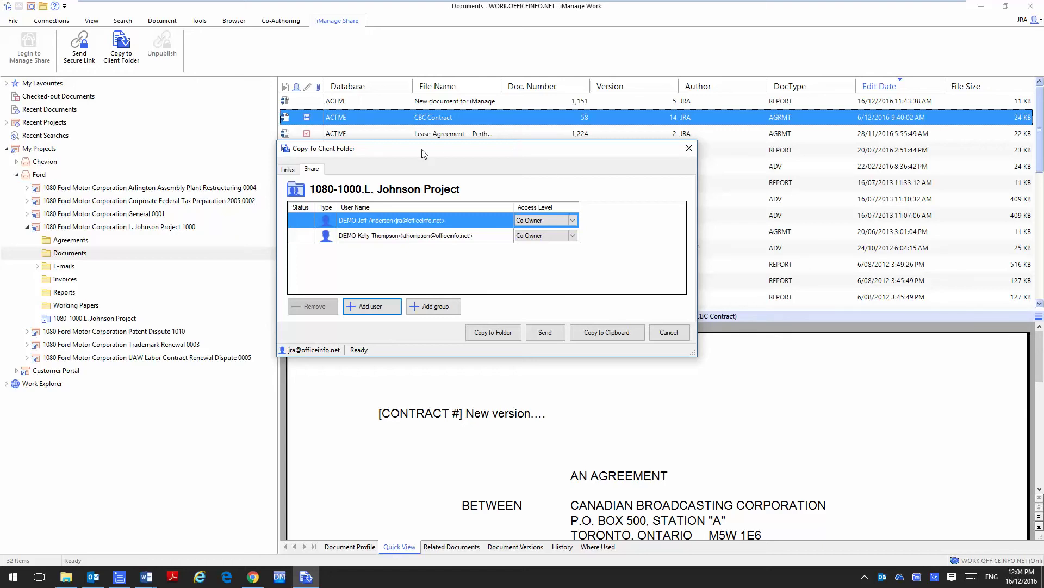
left_click(500, 333)
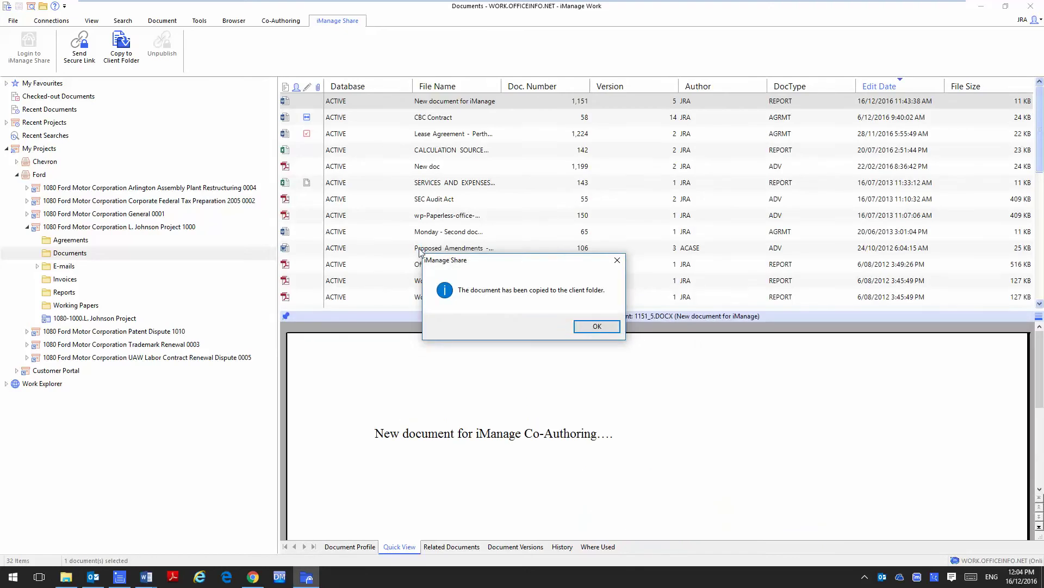
left_click(597, 326)
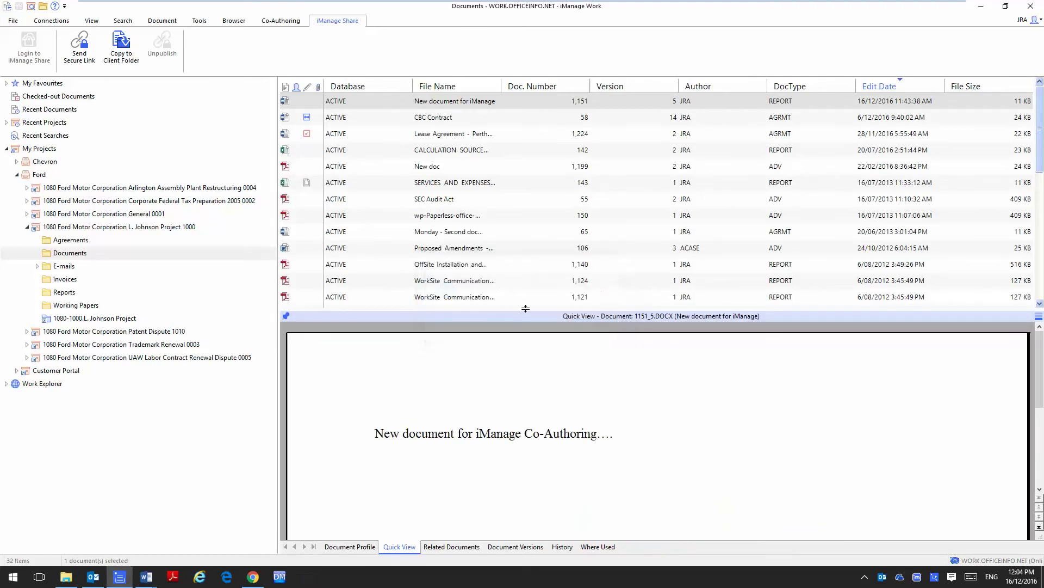
left_click(255, 578)
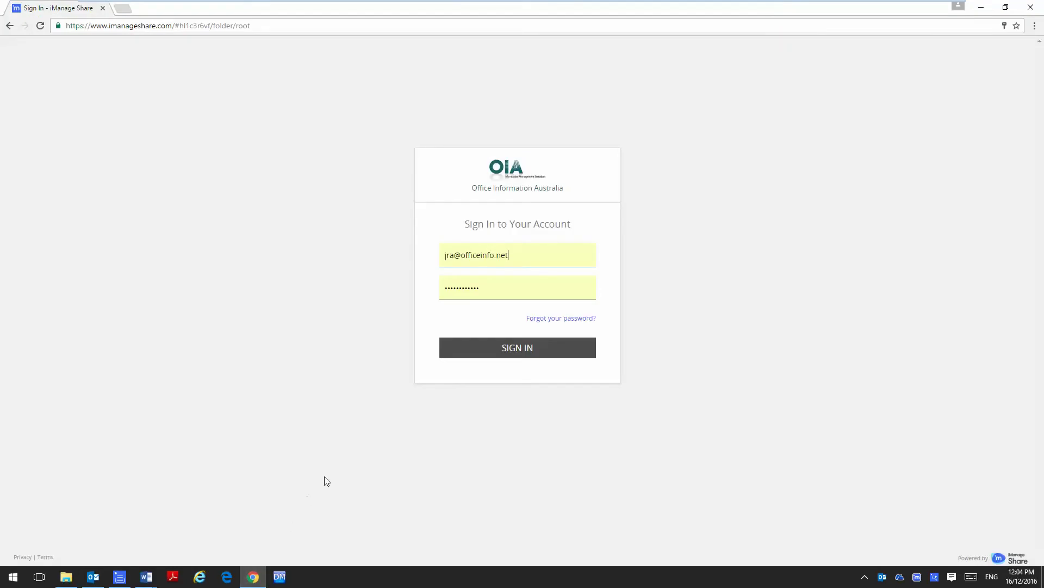
left_click(529, 349)
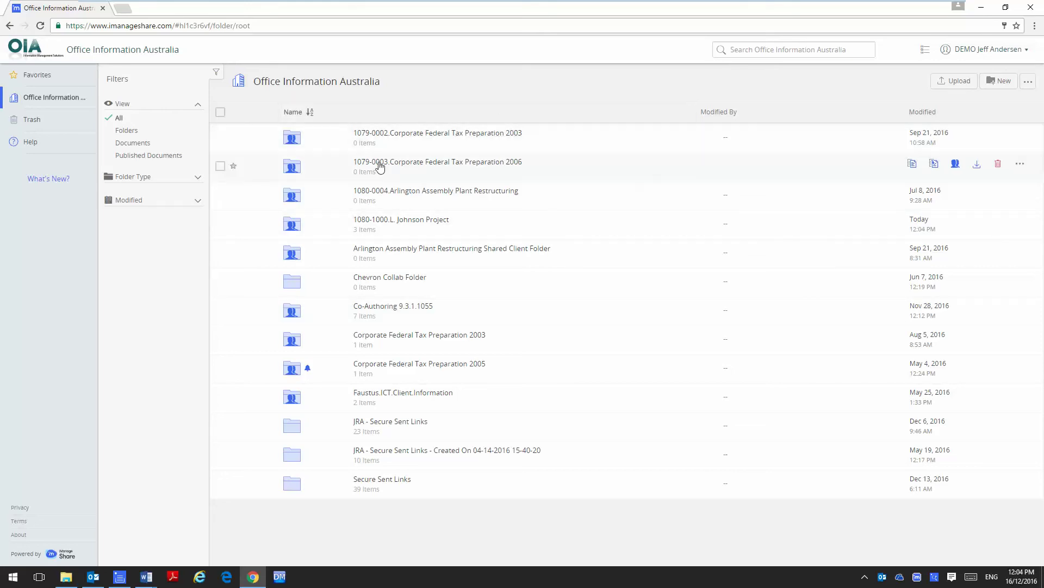
left_click(419, 220)
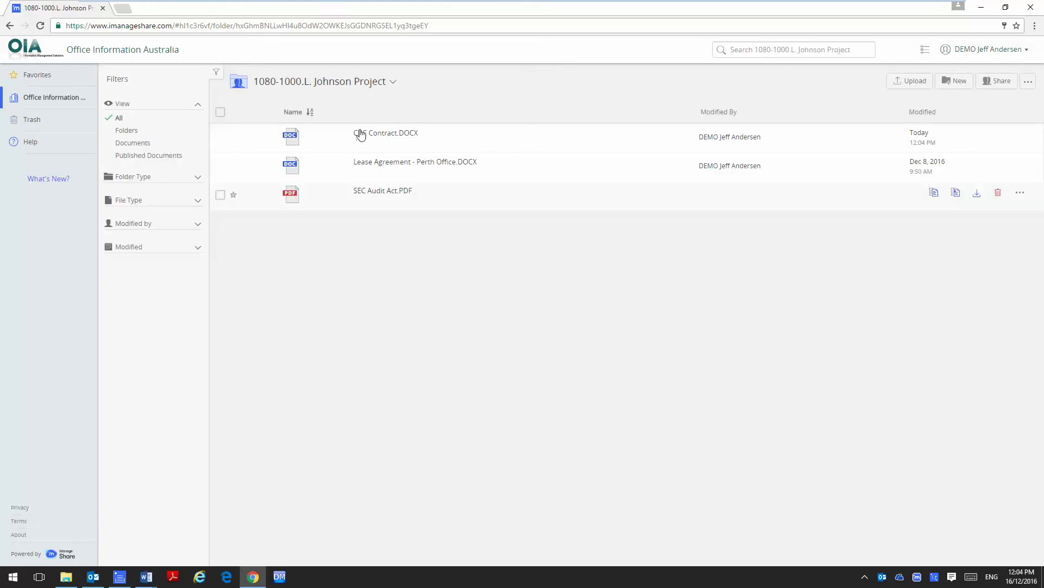
Preview CBC Contract.DOCX in iManage Share and download it as CBC Contract (7).DOCX.
left_click(379, 136)
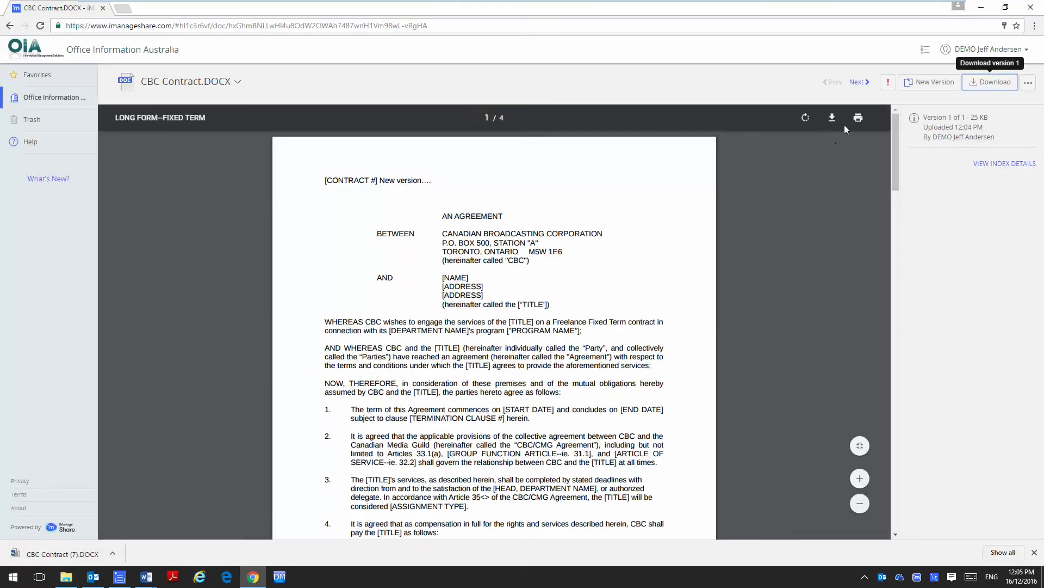
left_click(1028, 82)
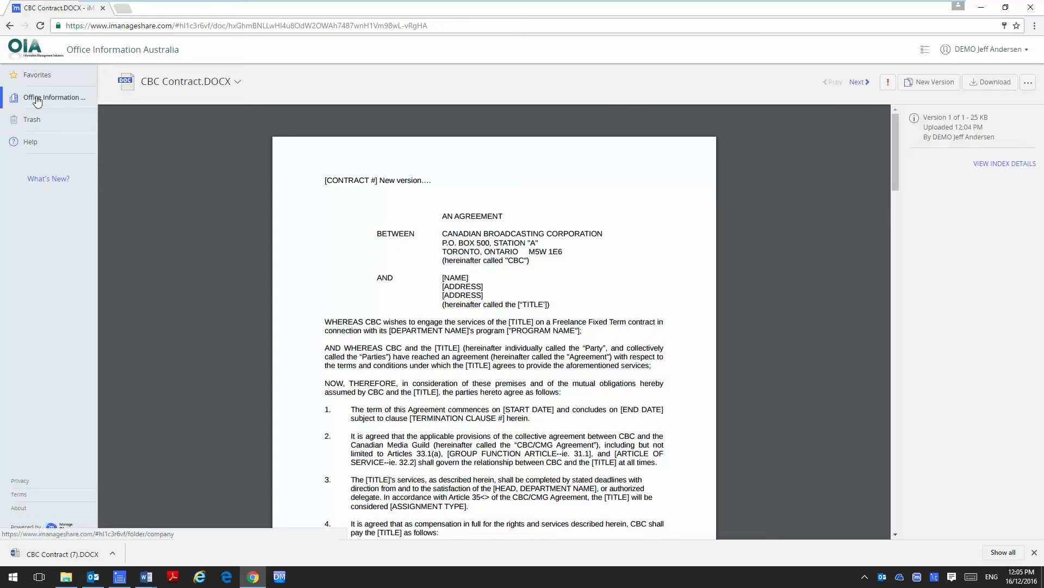
key("alt+Tab")
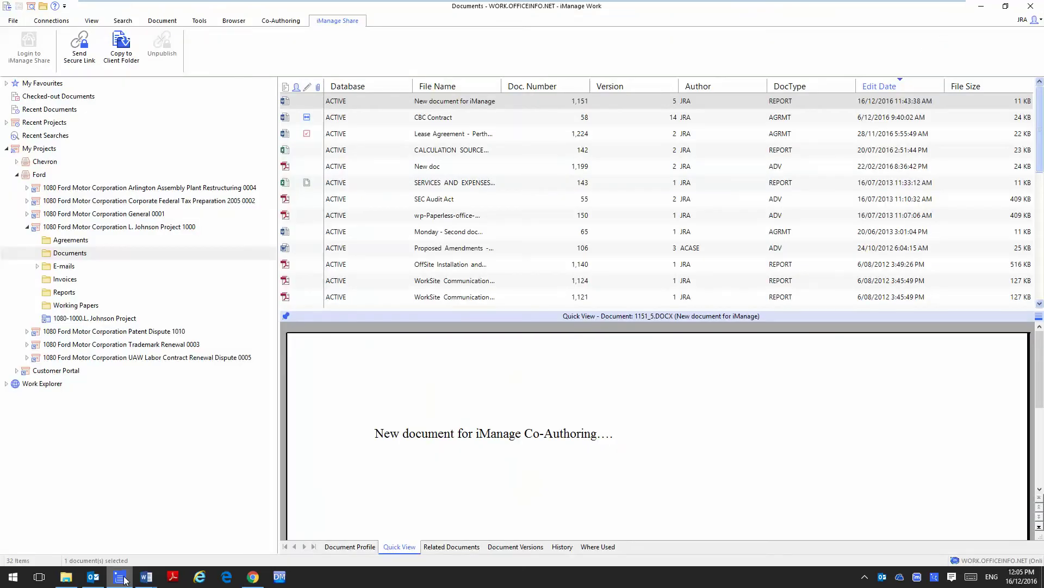
left_click(49, 321)
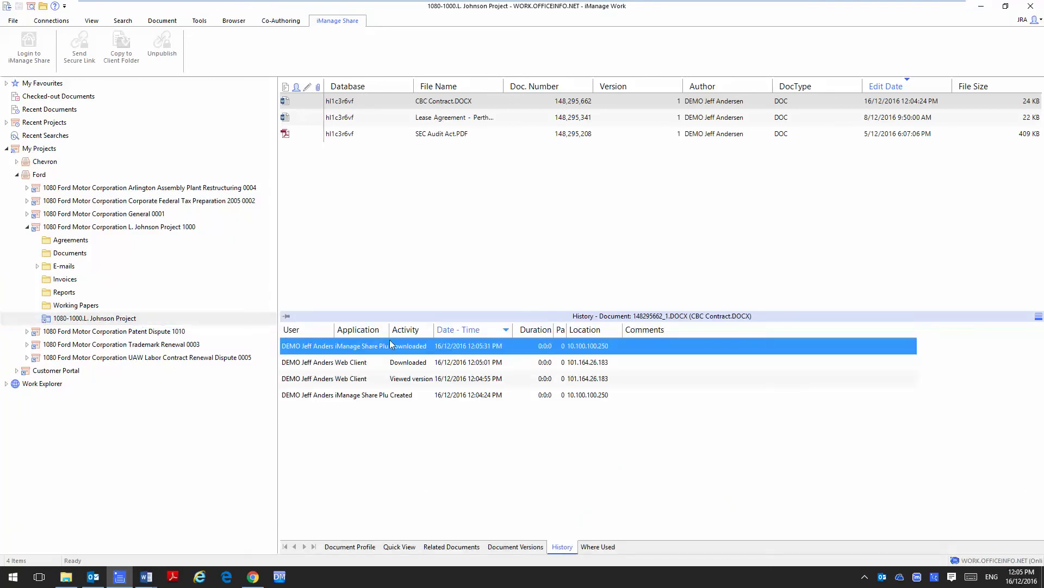
left_click_drag(390, 336, 488, 336)
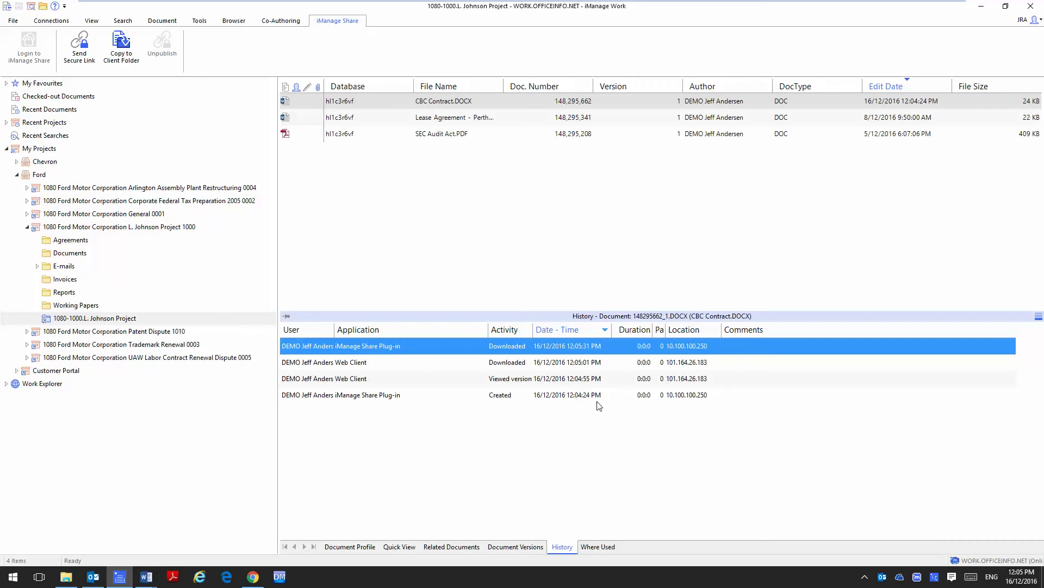
Save the shared CBC Contract.DOCX back to iManage Work as new version 15 in Documents.
left_click(437, 102)
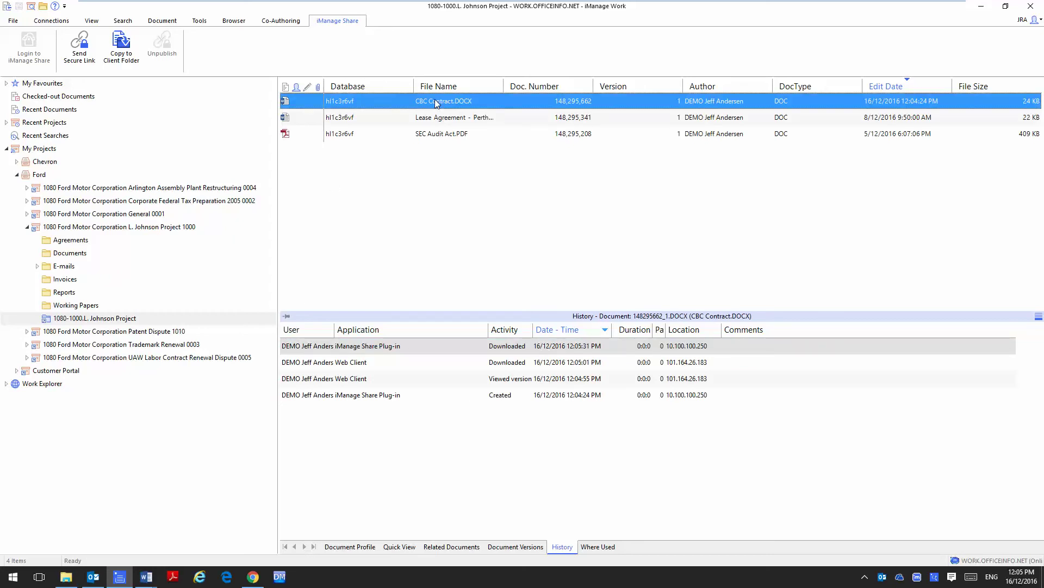
right_click(374, 101)
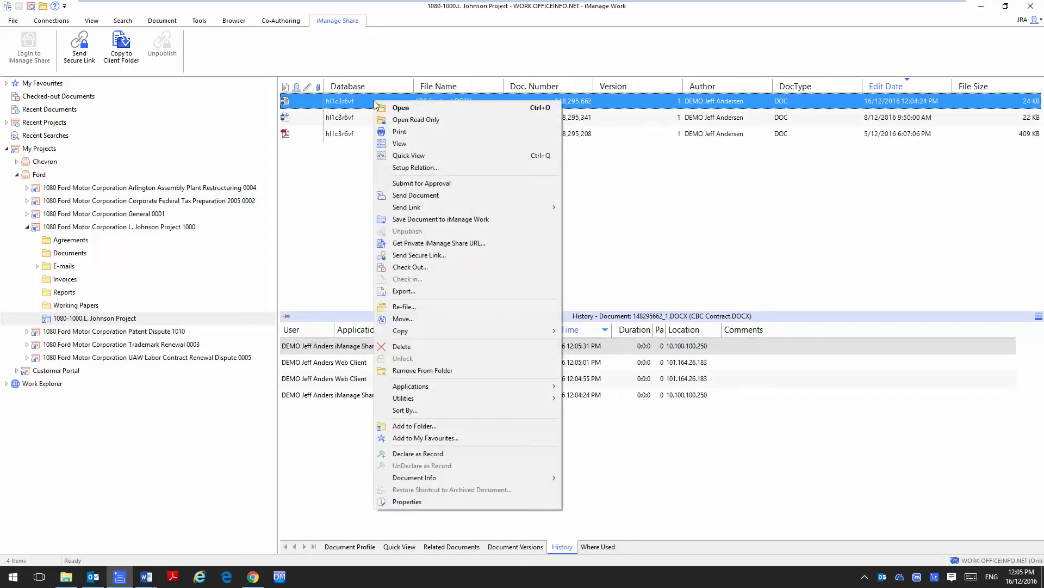
left_click(469, 219)
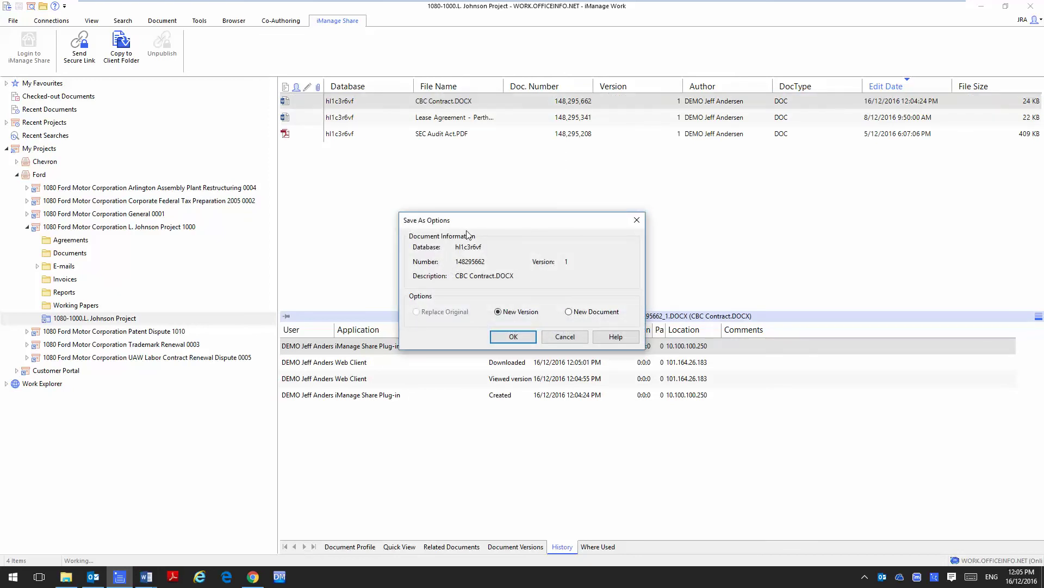
left_click(517, 336)
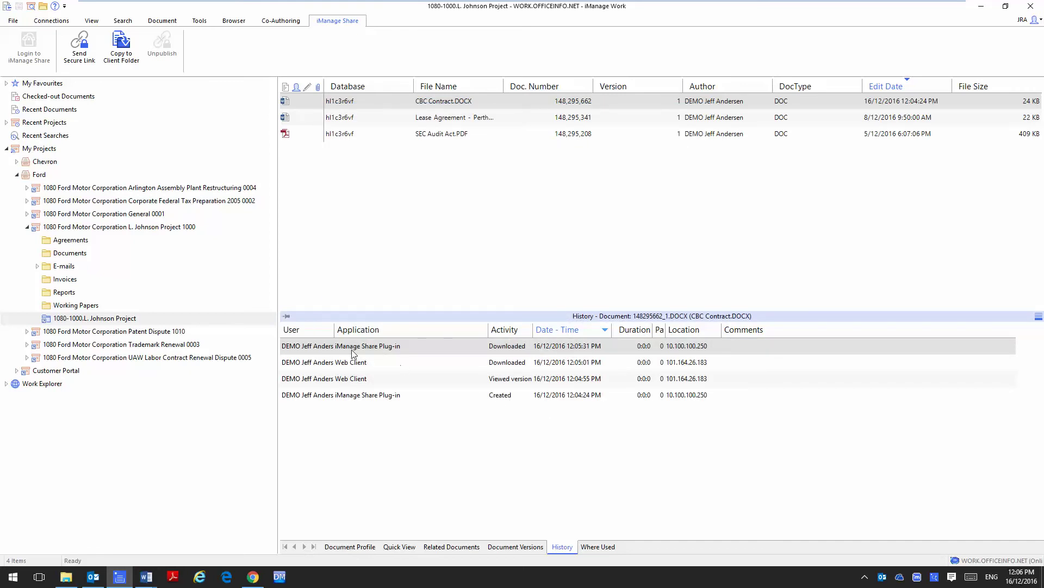
left_click(62, 258)
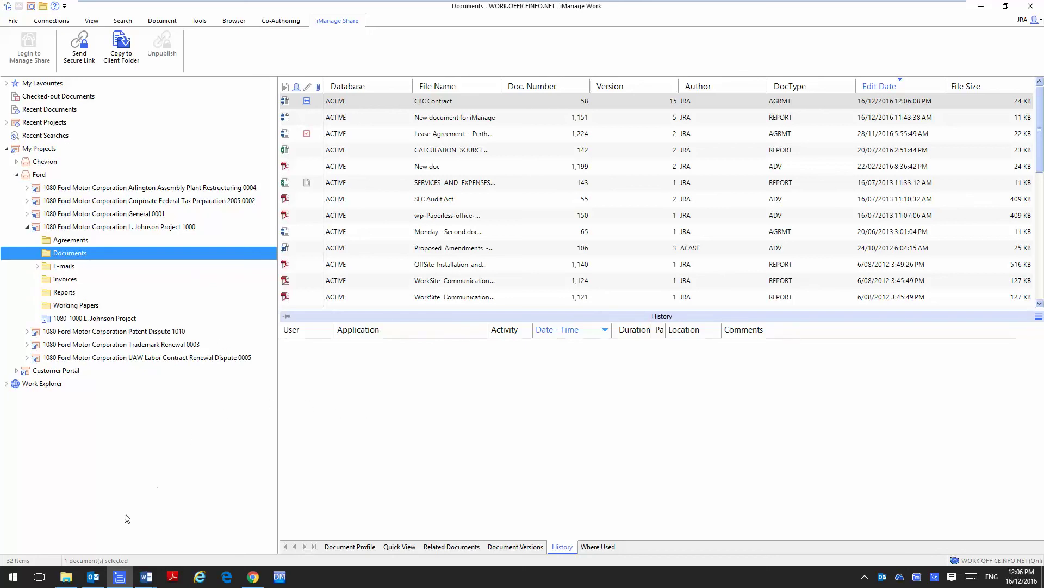
Start a new Outlook email addressed to the suggested recipient.
left_click(95, 577)
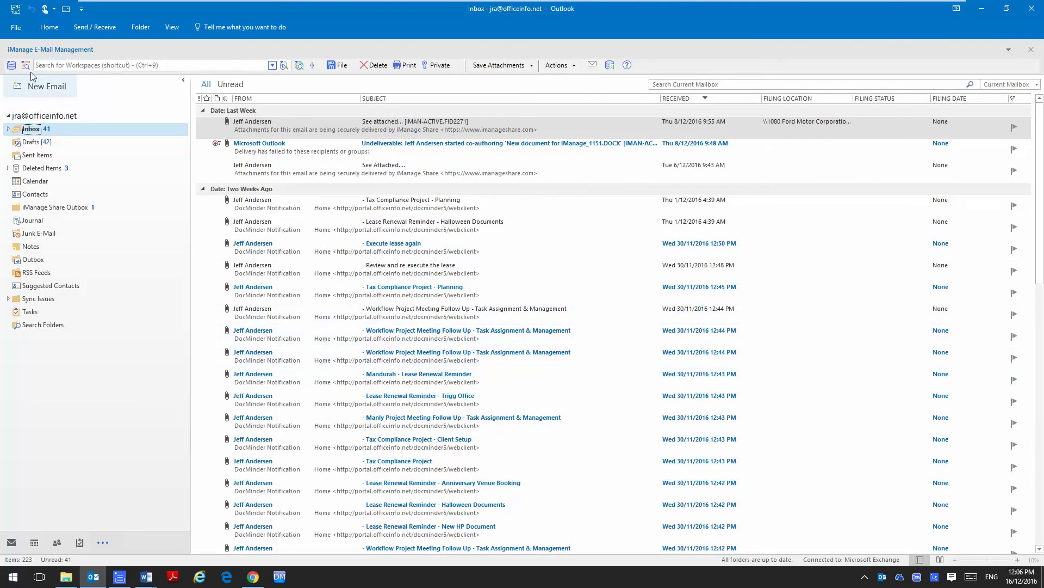
left_click(63, 14)
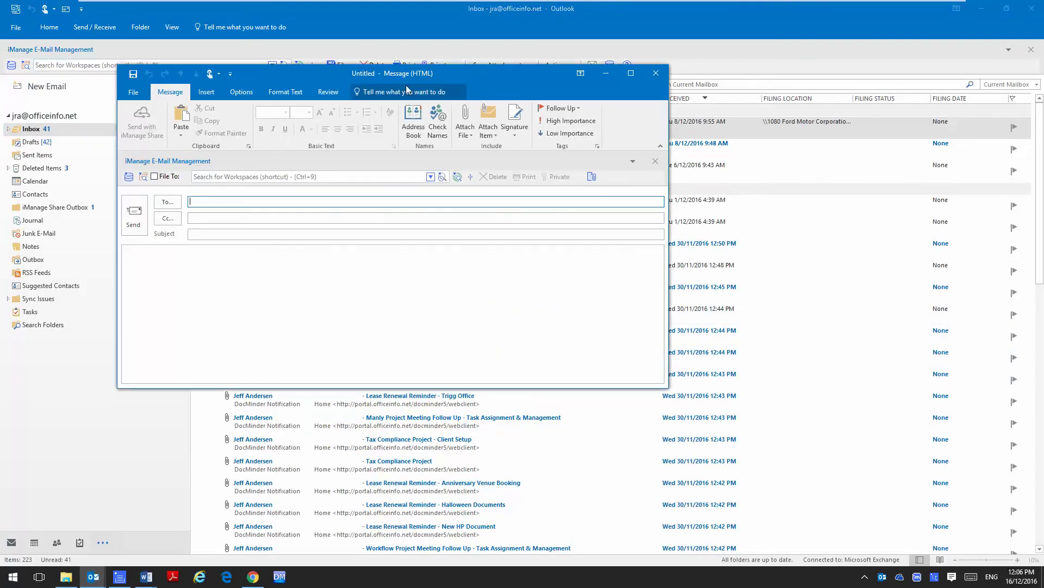
type("jeff")
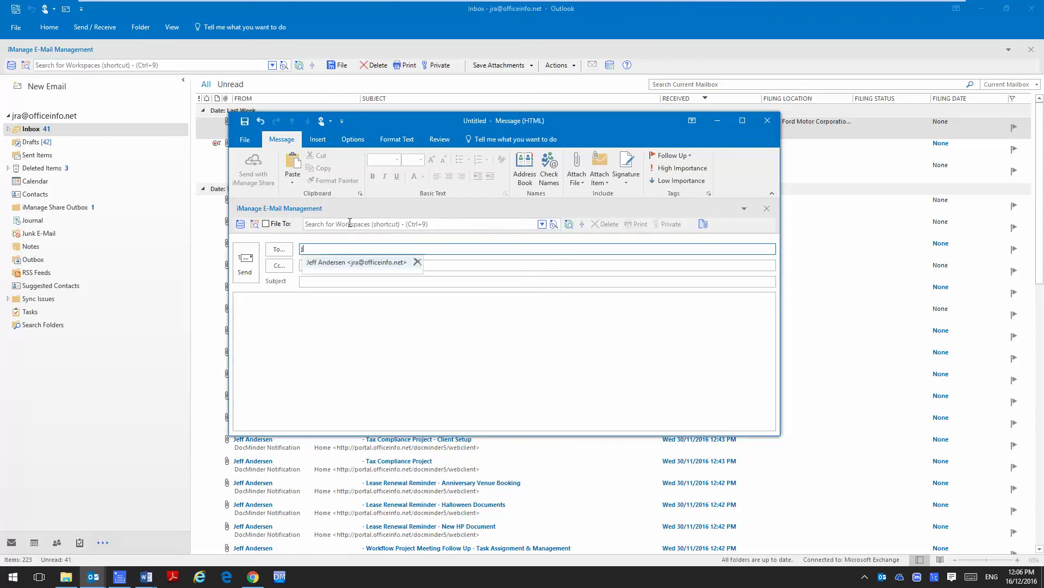
key("Return")
key("Tab")
key("Tab")
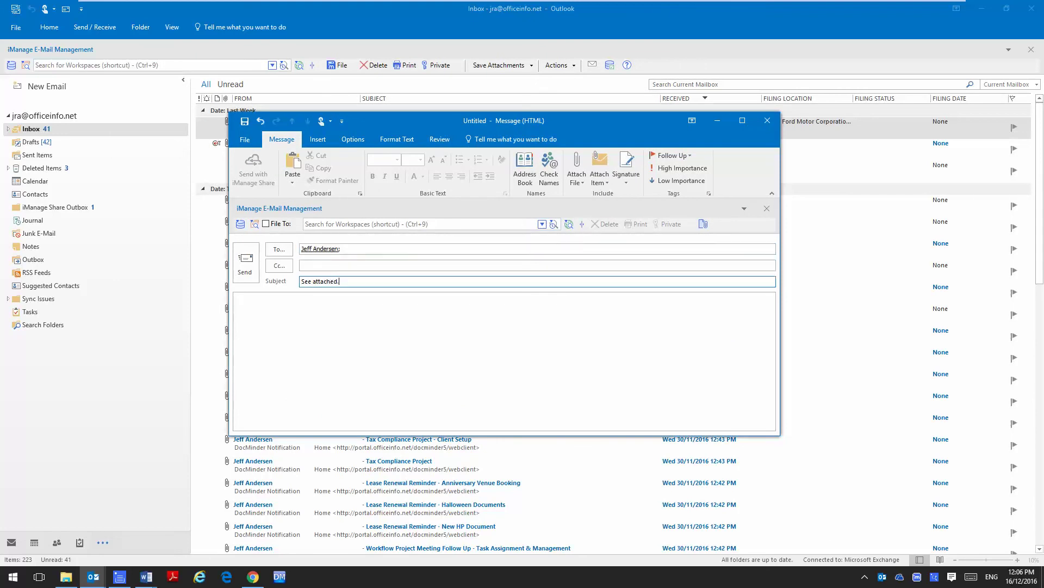
Attach Skills.docx and version 5 of New document for iManage from iManage.
left_click(577, 180)
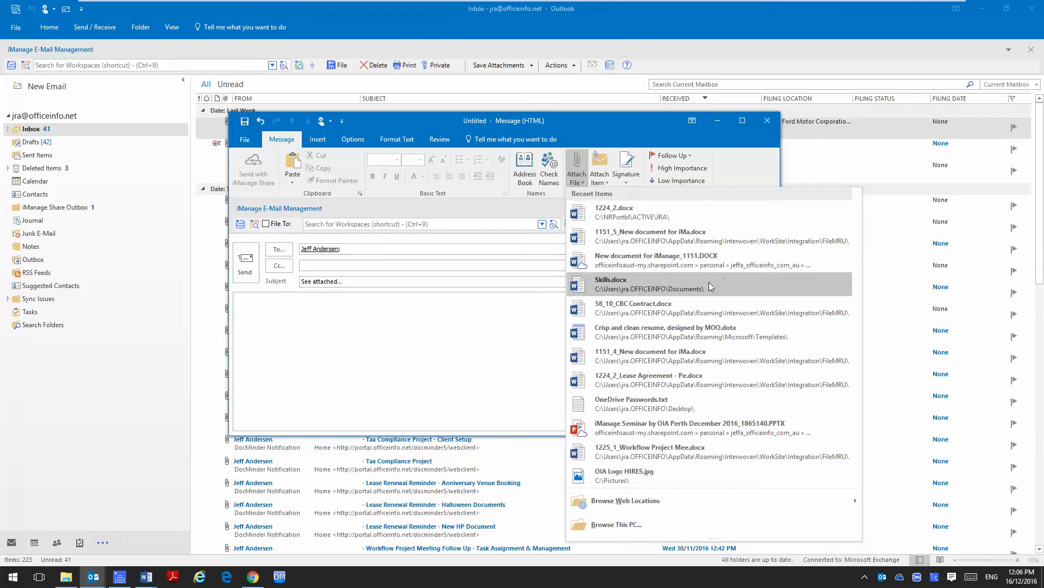
left_click(625, 283)
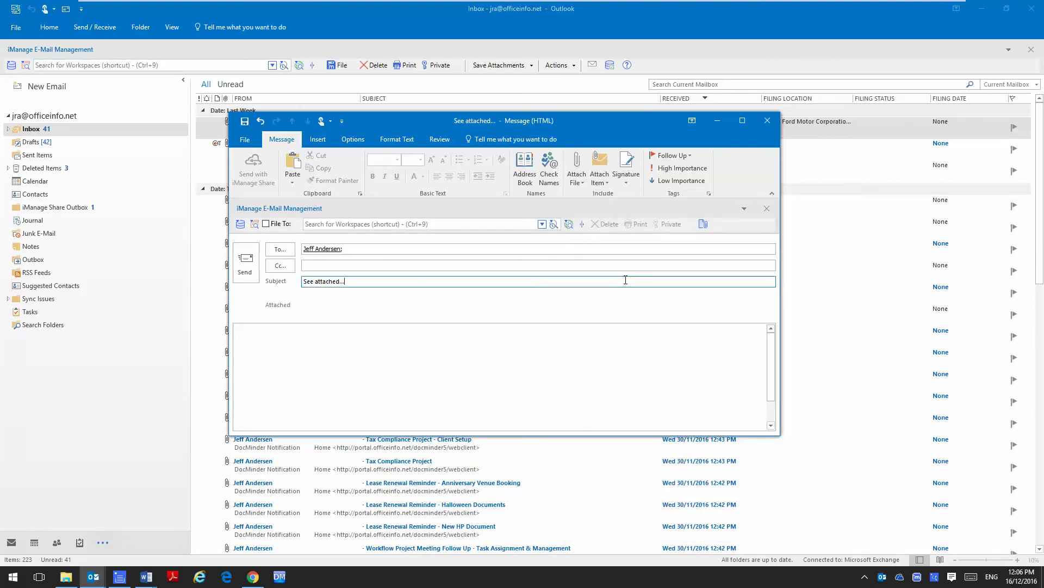
left_click(704, 224)
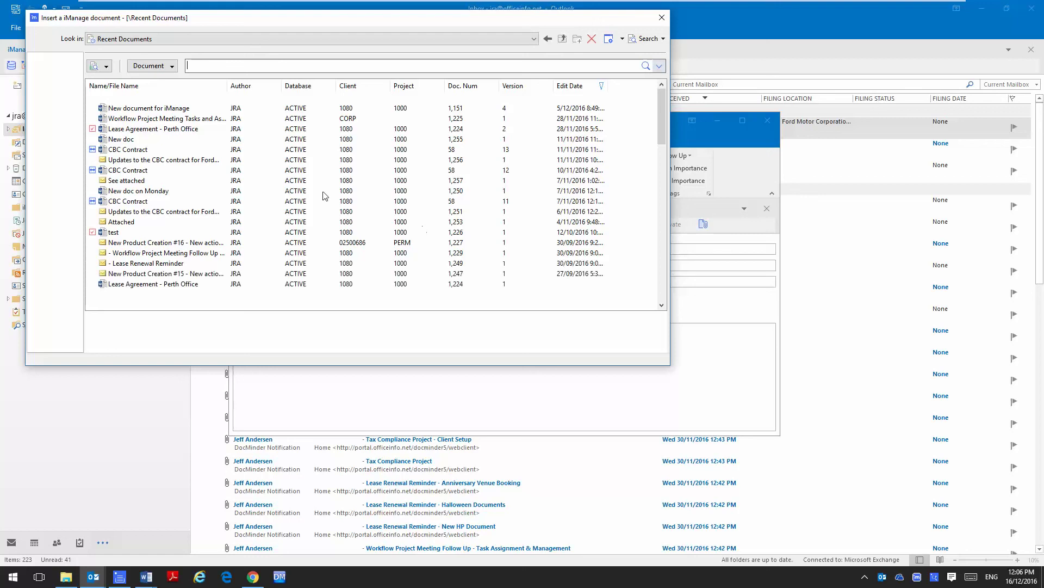
left_click(131, 108)
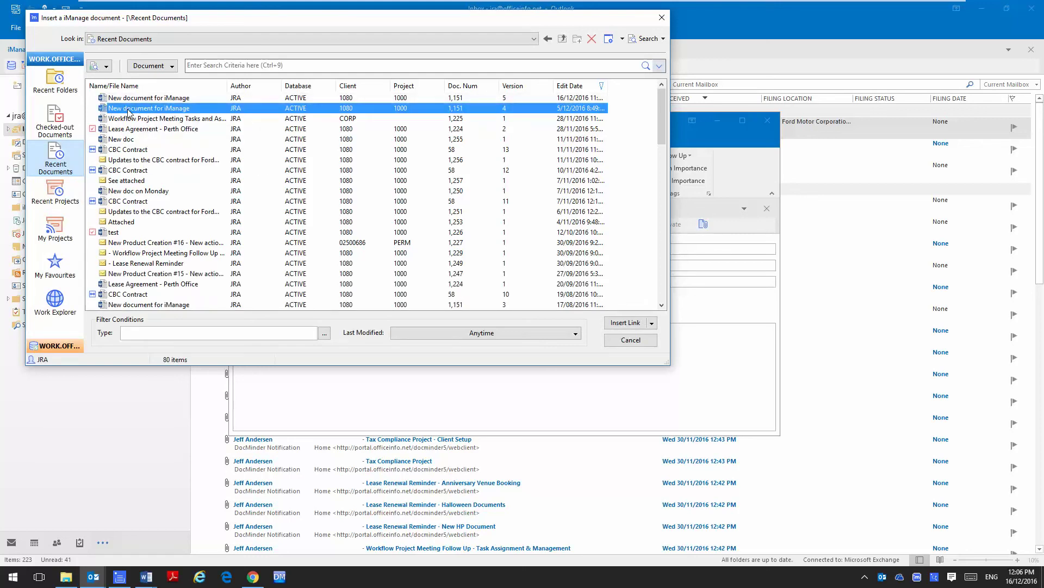
left_click(166, 99)
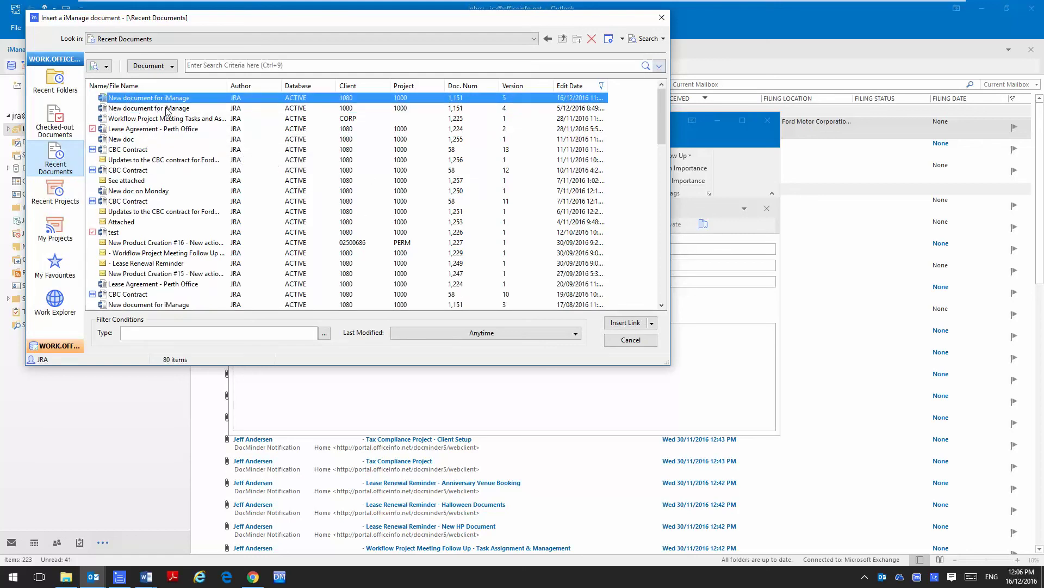
left_click(621, 330)
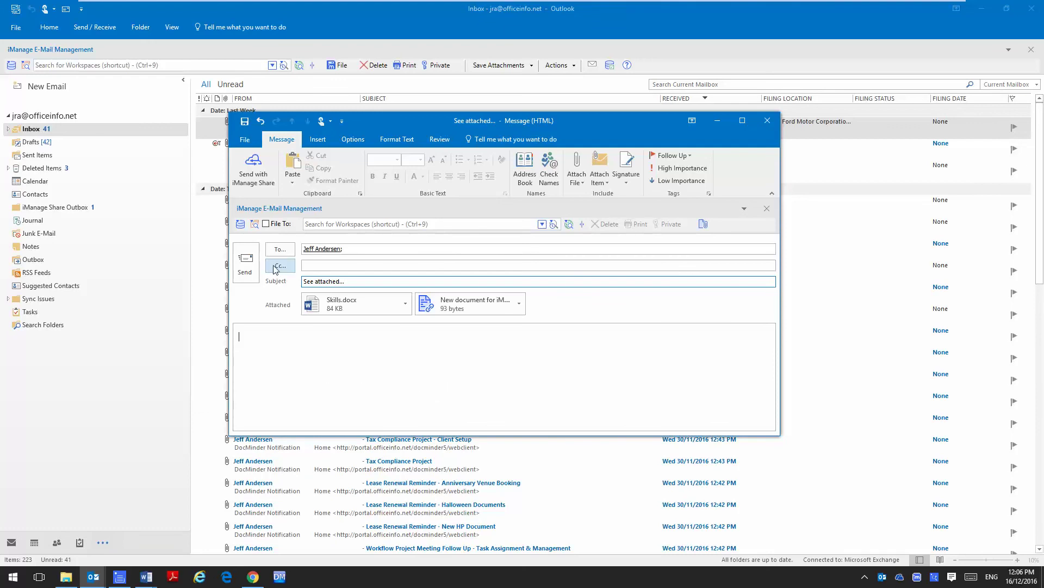
left_click(543, 224)
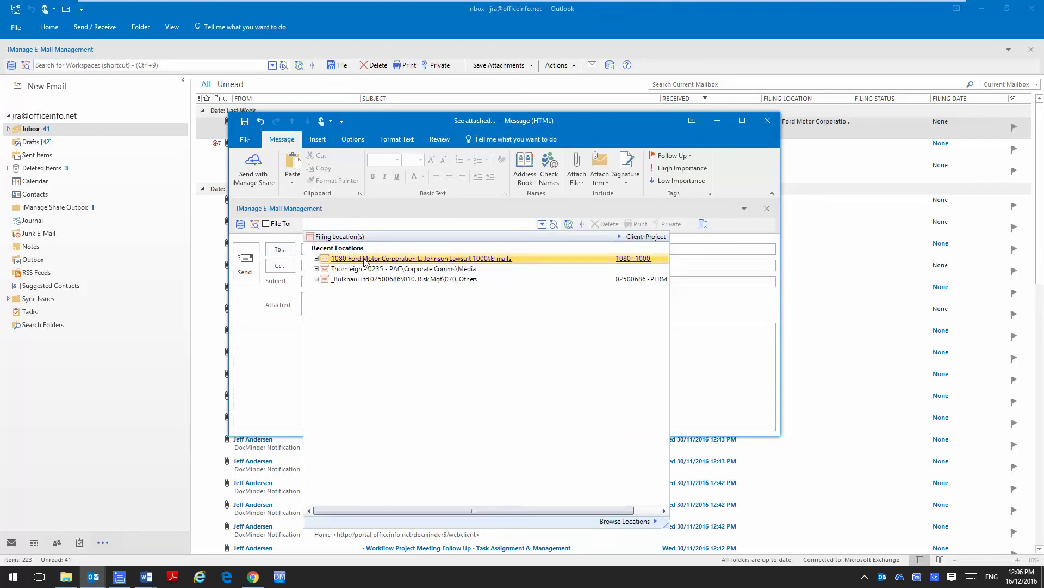
left_click(365, 255)
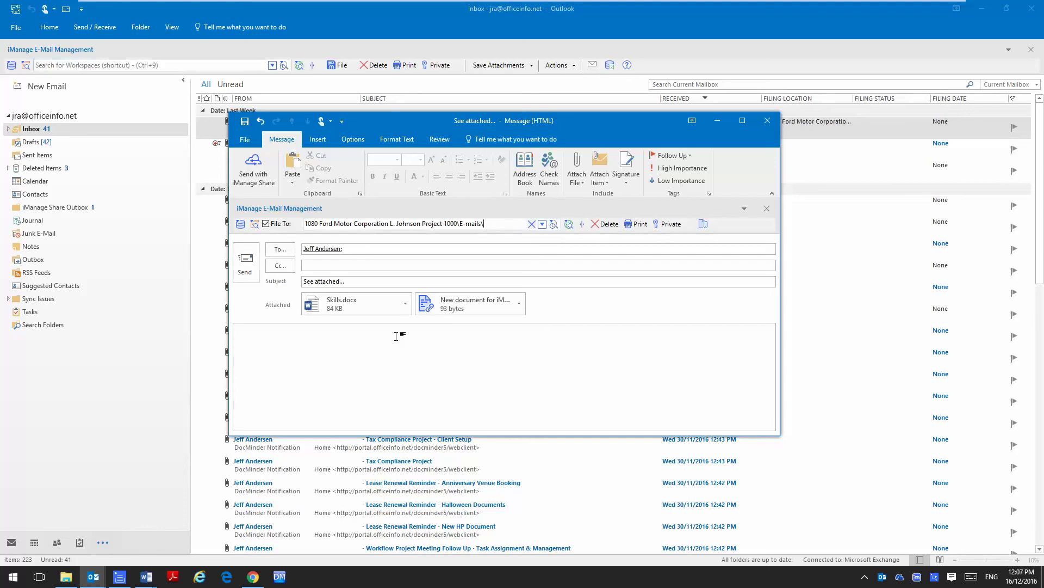
left_click(261, 178)
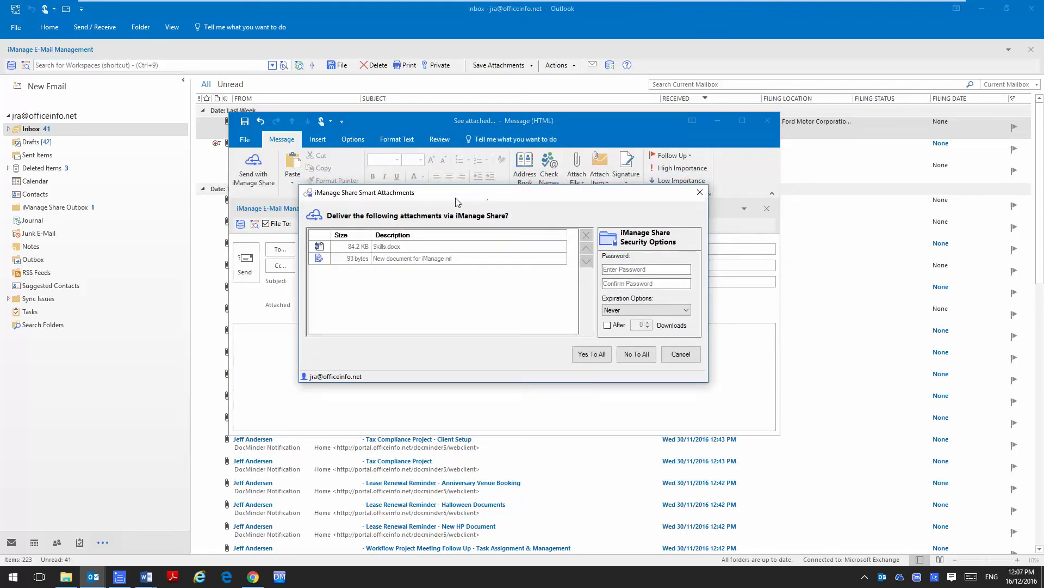
Send all attachments as password-protected Share links expiring after 7 days or 1 download.
left_click(618, 268)
type("p")
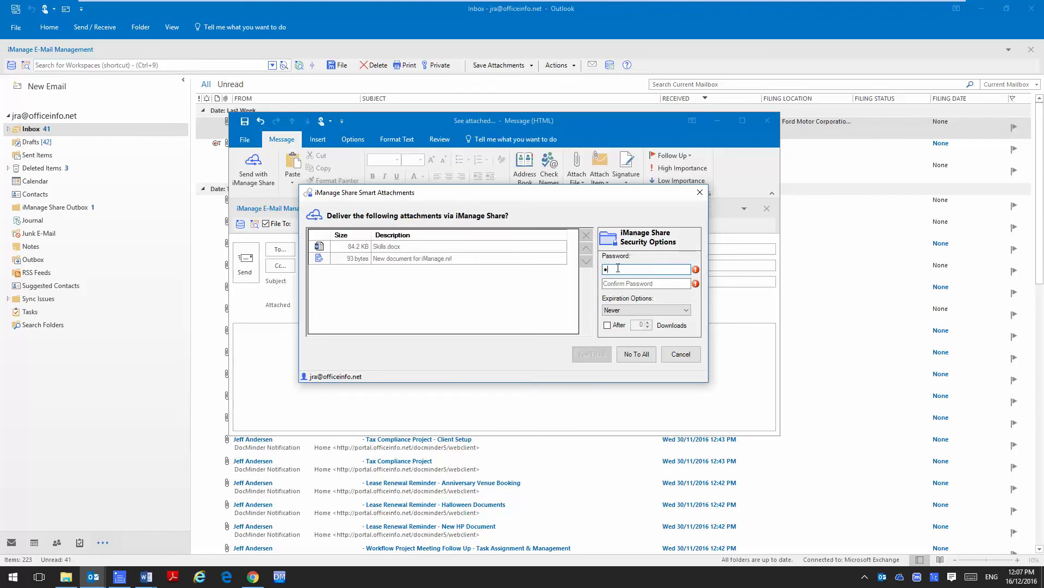
type("***")
key("Tab")
type("*******")
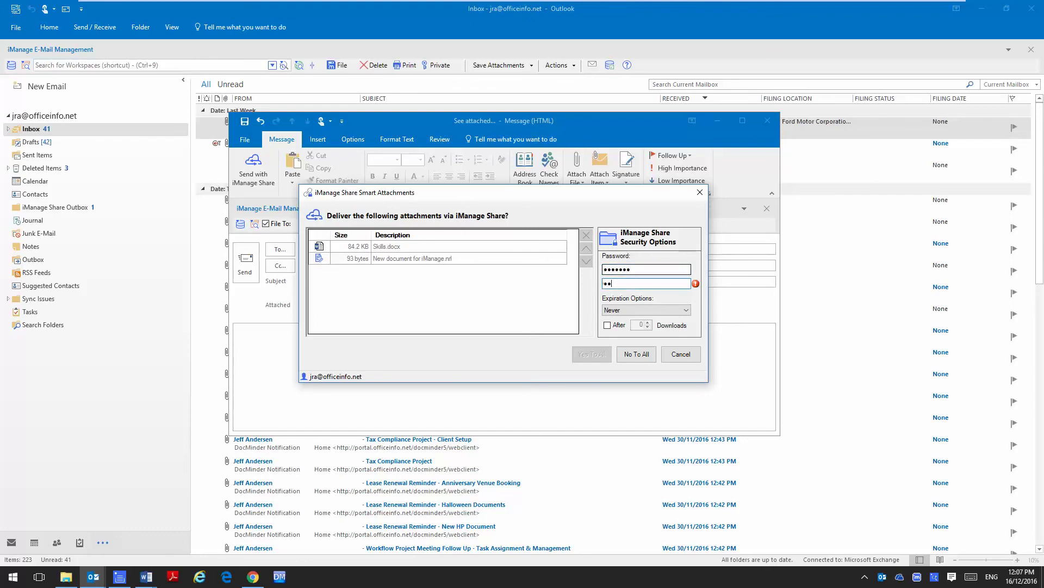
left_click(632, 309)
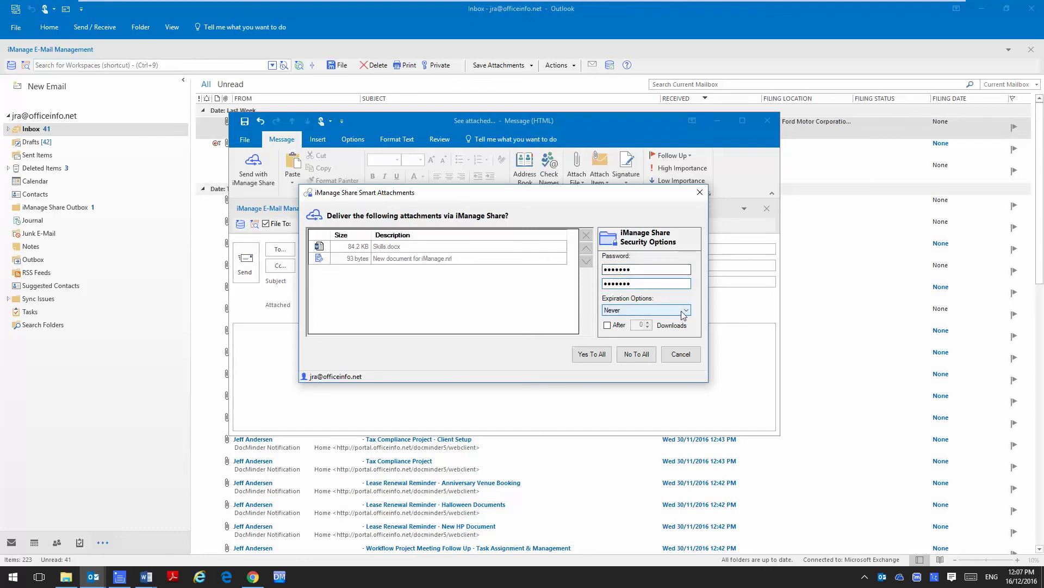
left_click(628, 328)
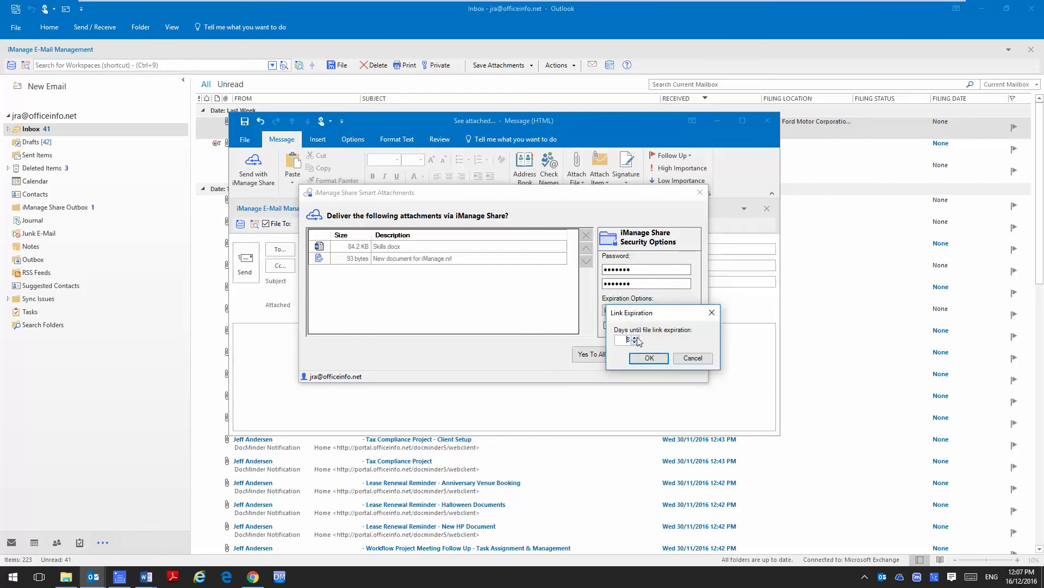
left_click(636, 342)
left_click(649, 358)
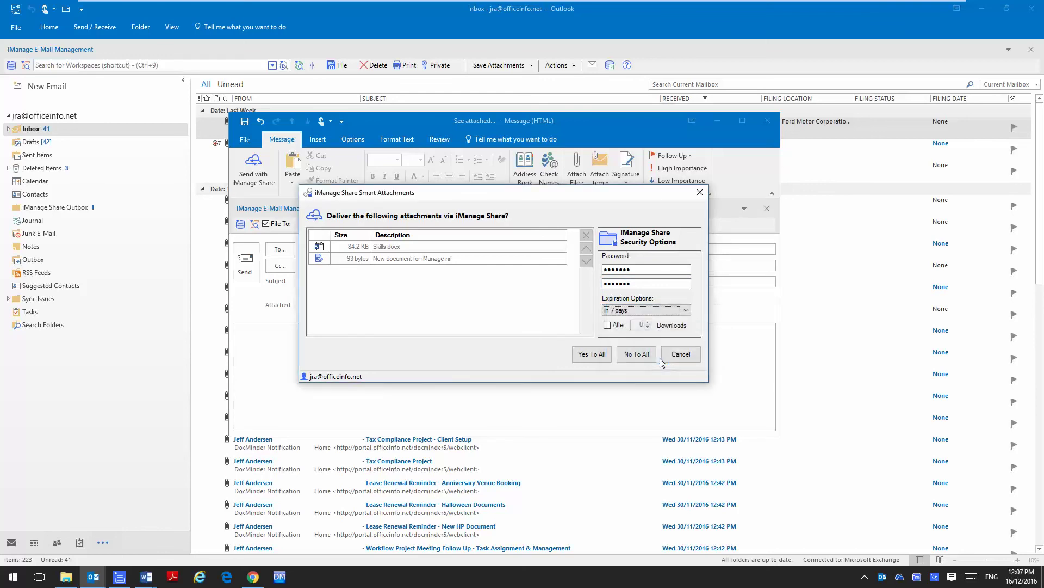
left_click(608, 325)
left_click(593, 354)
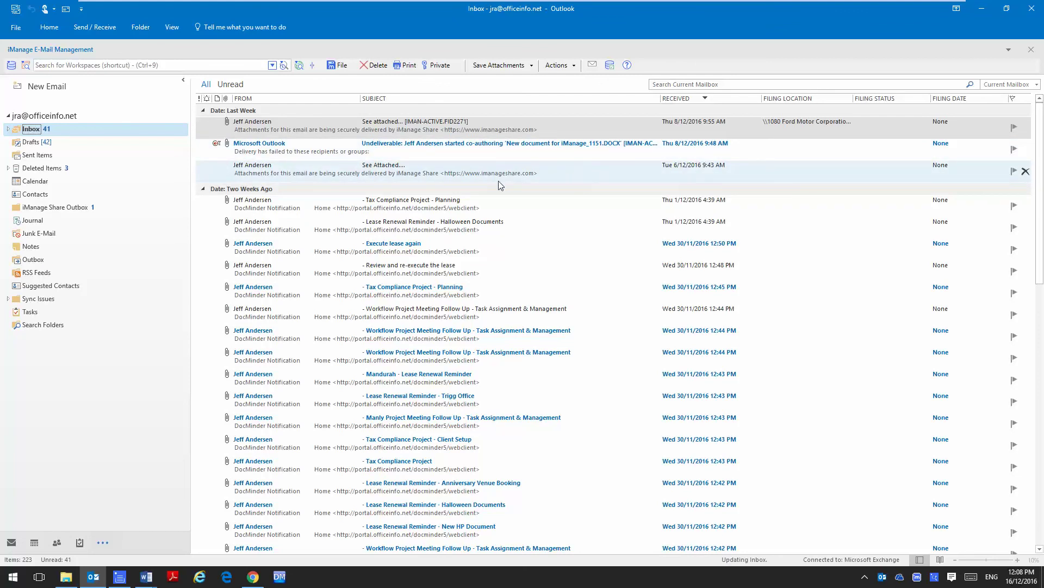
Open the received See attached... email and its New document for iManage.DOCX Share link.
left_click(422, 129)
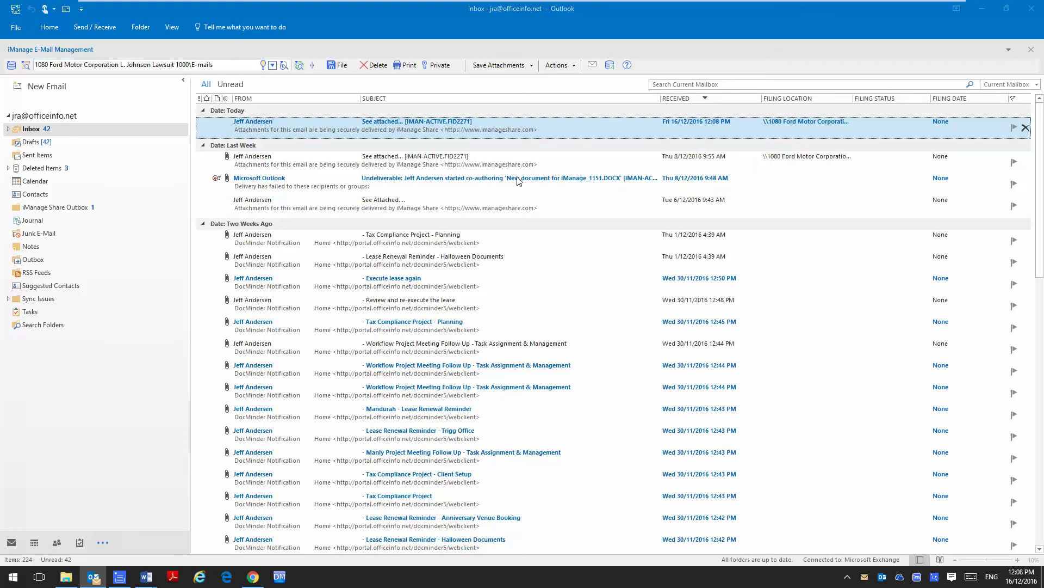
key("Return")
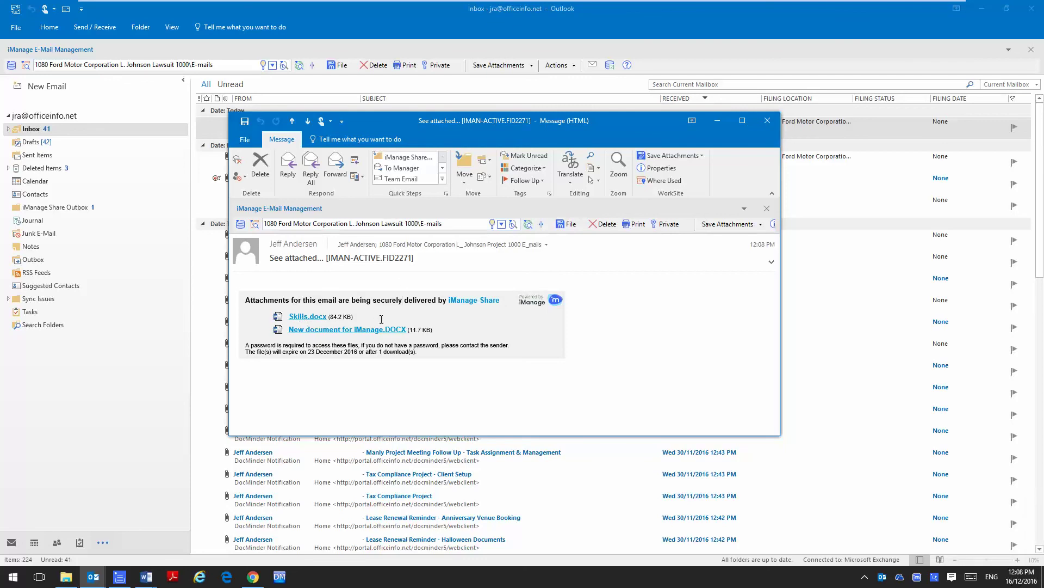
left_click(341, 330)
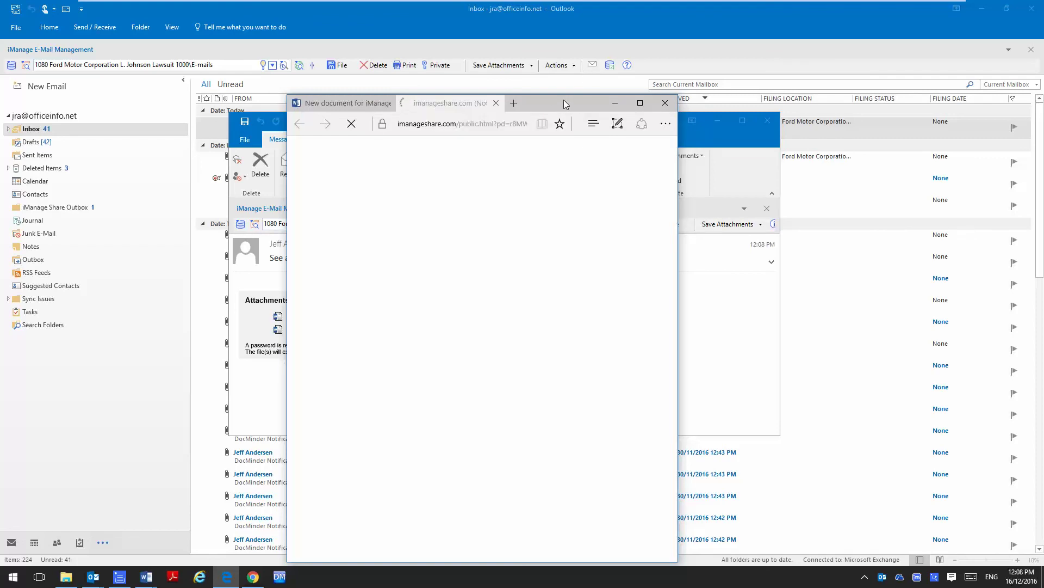
Unlock the New document for iManage share link by entering its document password.
left_click_drag(566, 104, 615, 85)
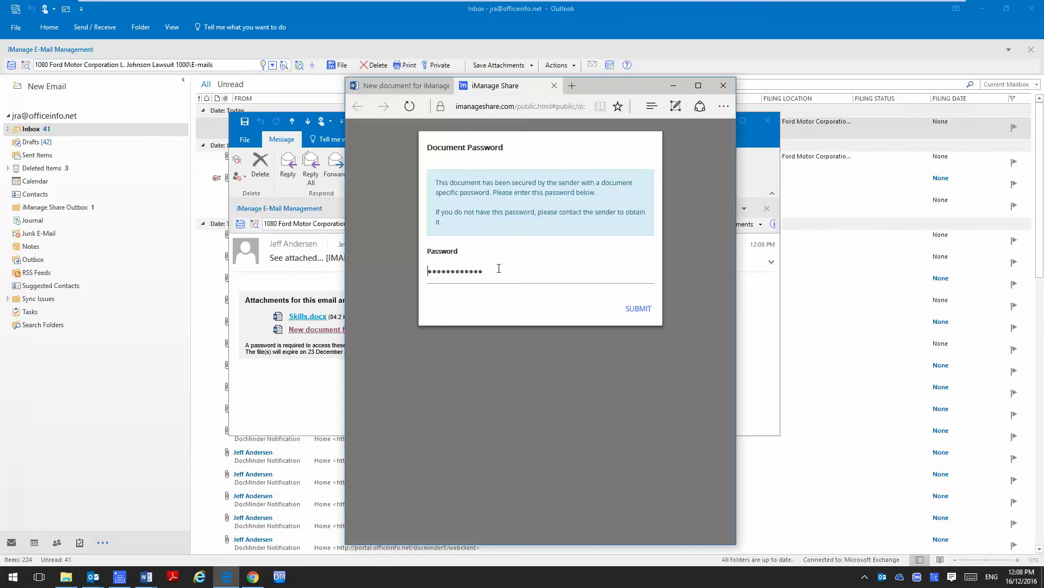
key("ctrl+a")
type("•••••")
key("BackSpace")
key("BackSpace")
key("BackSpace")
key("BackSpace")
type("•••••••")
left_click(645, 308)
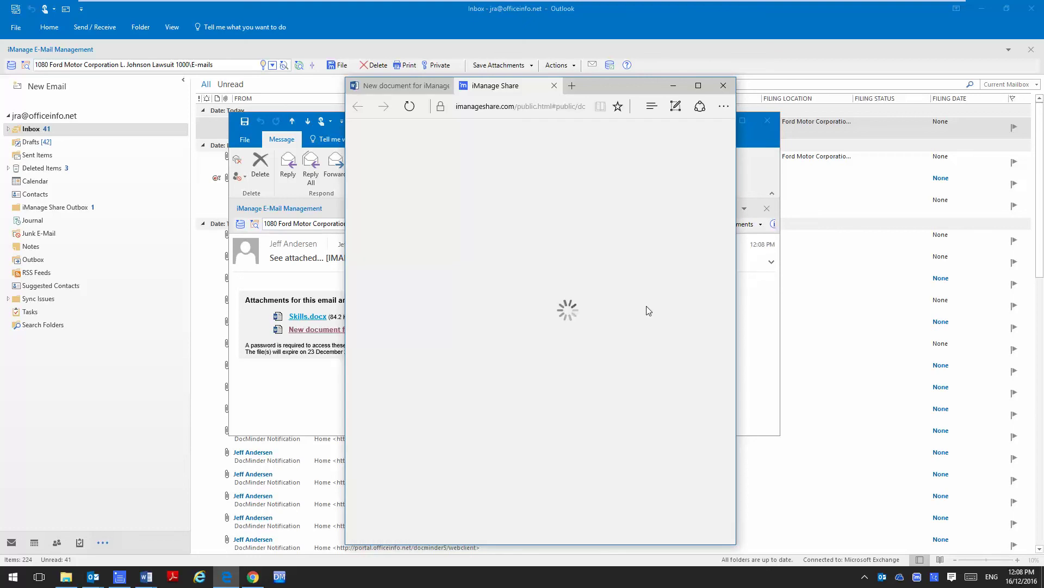
Download New document for iManage[10523].DOCX, then close the download notice and Edge.
left_click(551, 375)
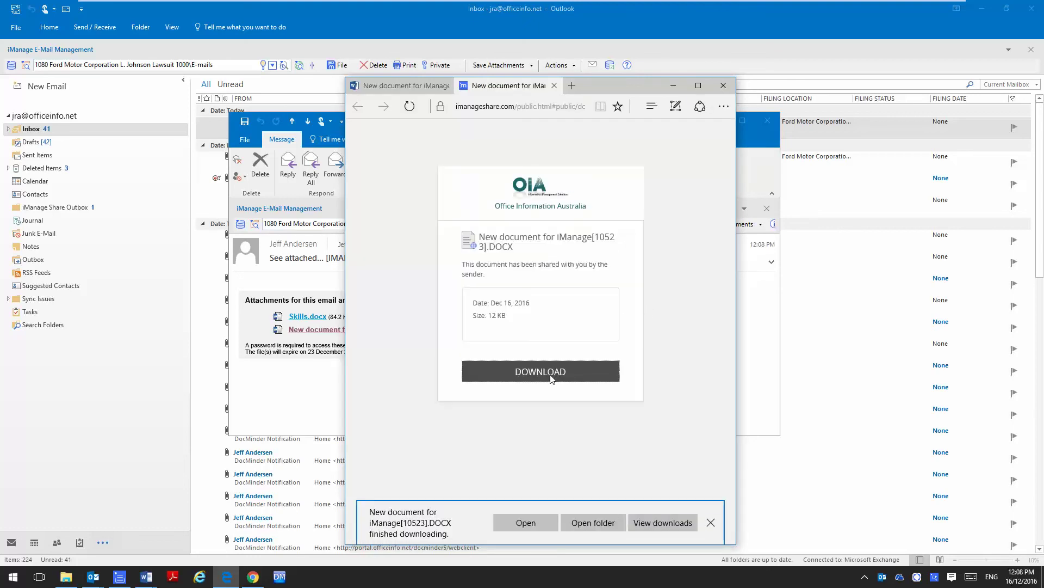
left_click(711, 523)
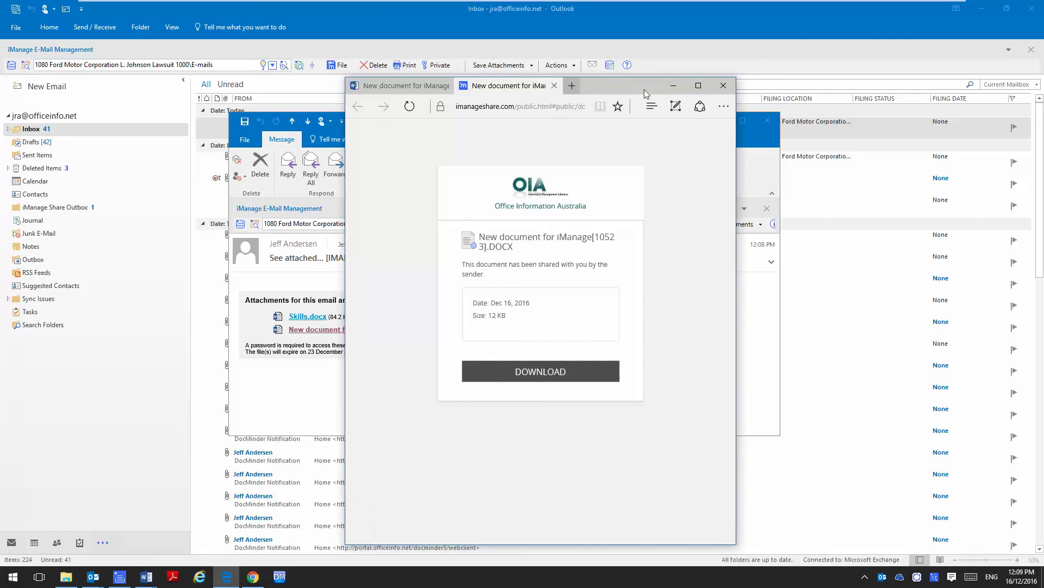
left_click(724, 87)
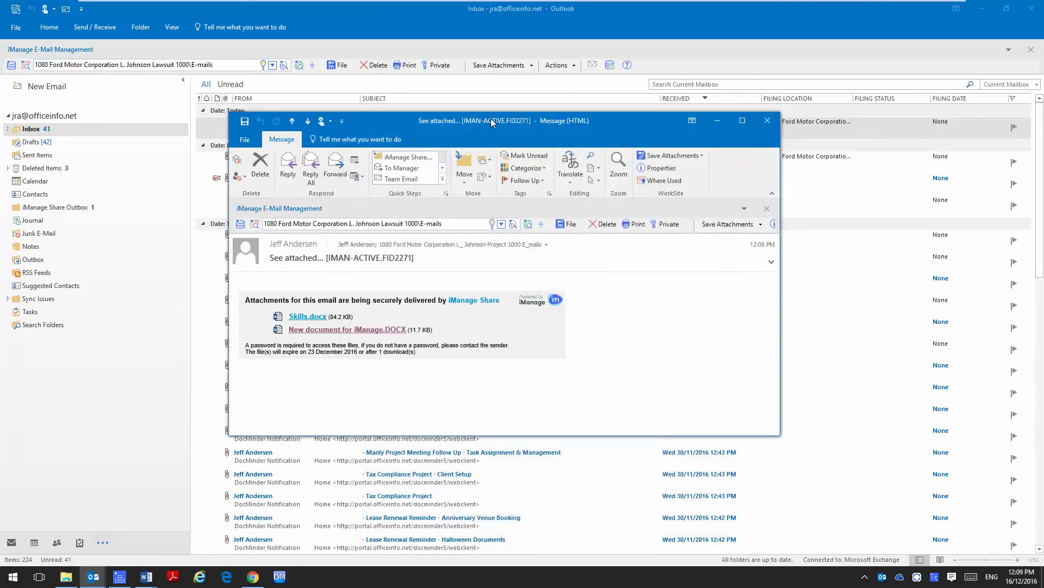
Reopen the New document for iManage.DOCX link with its password, confirm 'Not Found', and close Edge.
left_click_drag(491, 118, 489, 105)
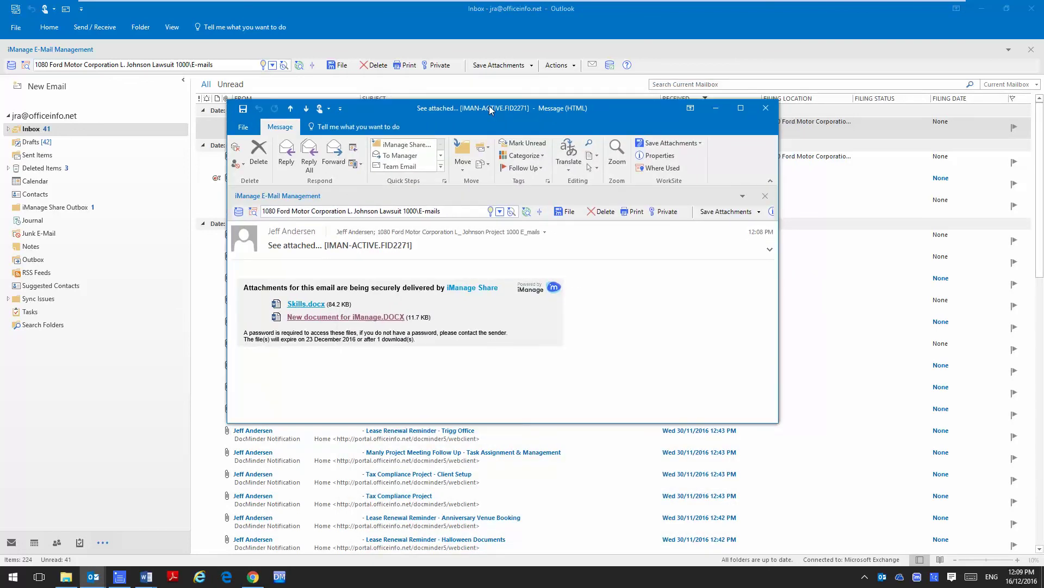
left_click(354, 317)
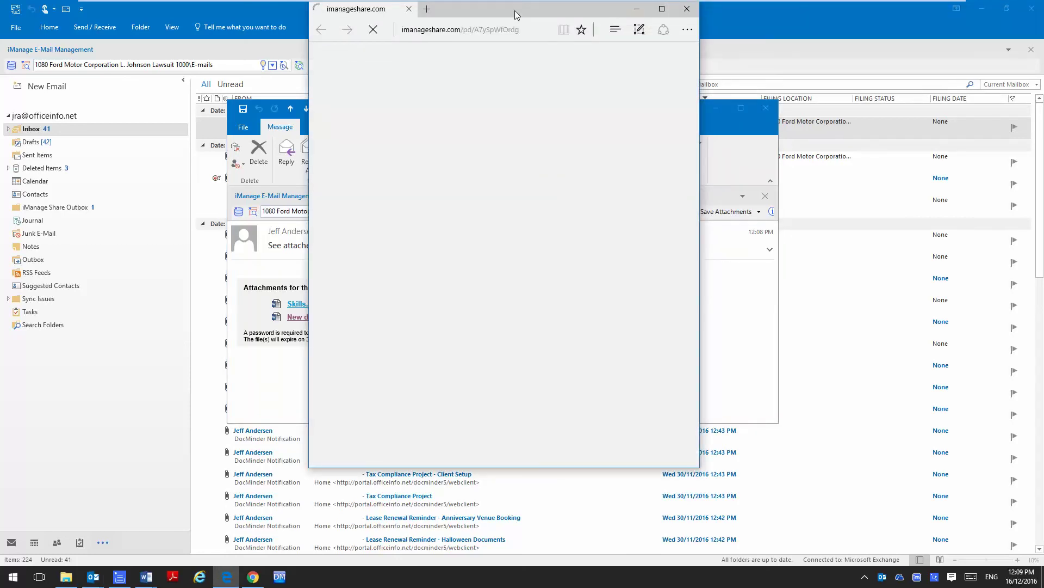
left_click_drag(515, 11, 531, 40)
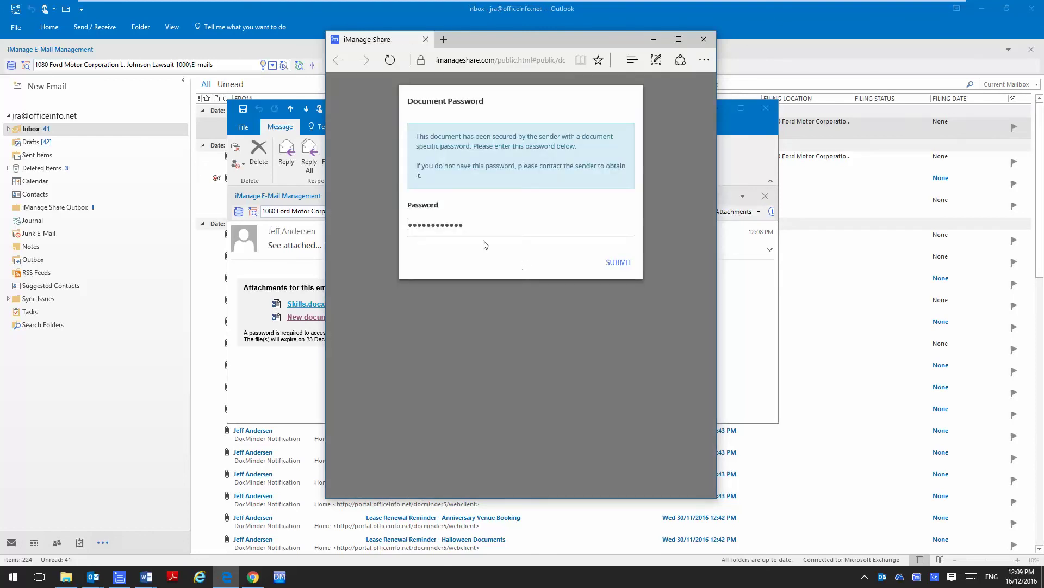
double_click(450, 224)
type("•••••••")
key("Return")
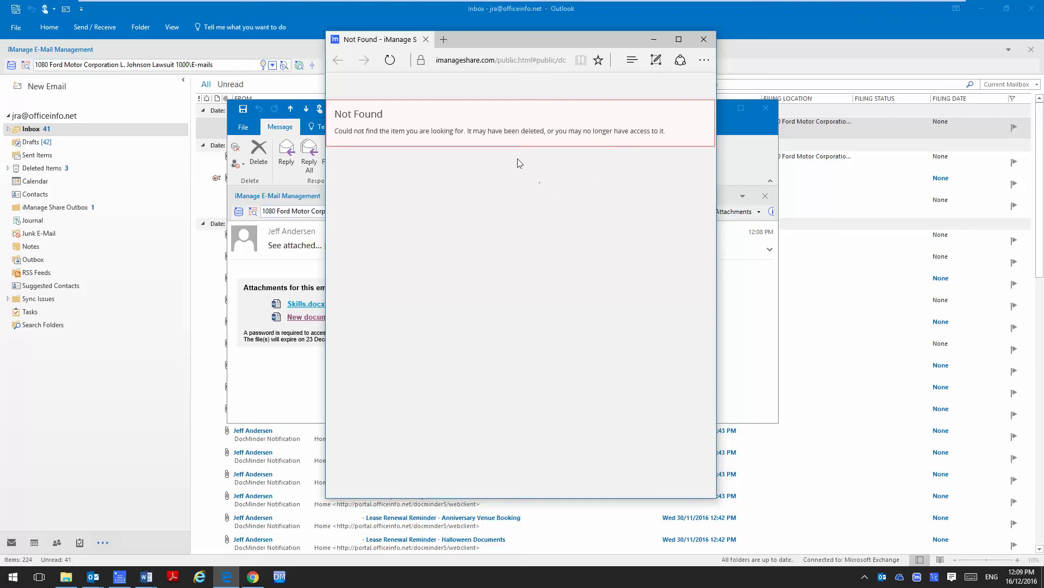
left_click(708, 44)
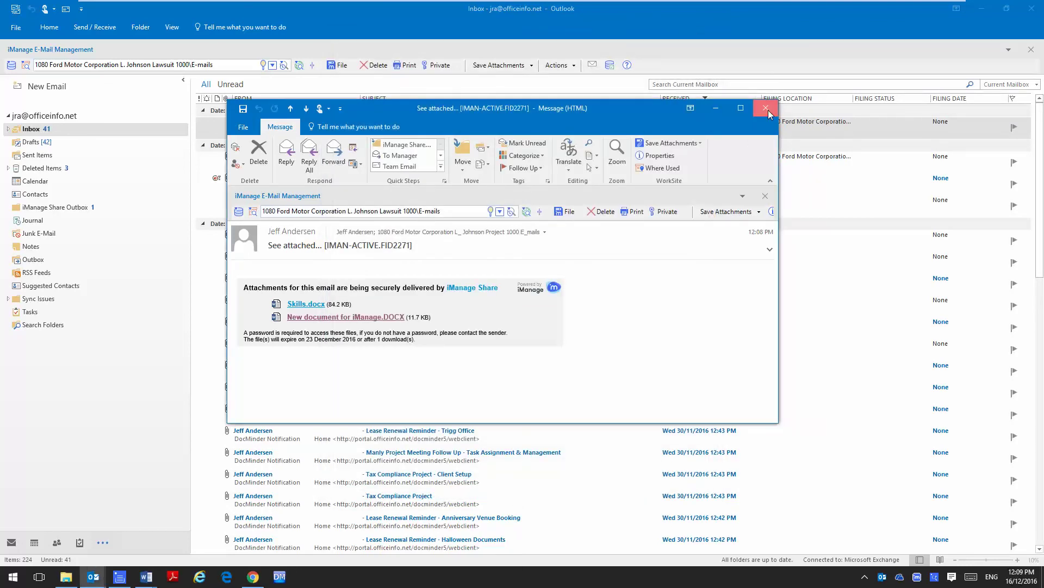
left_click(768, 110)
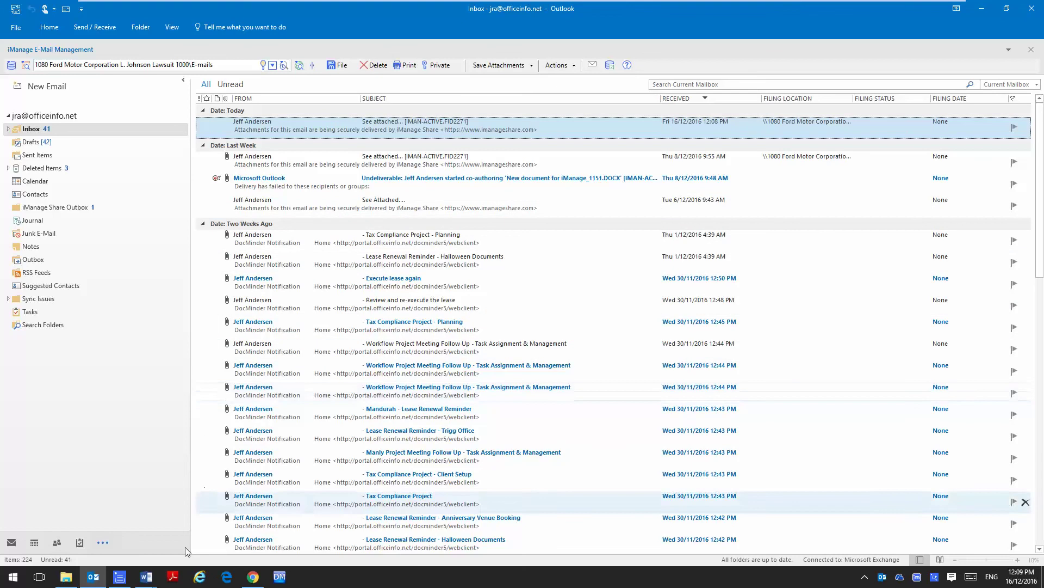
left_click(119, 576)
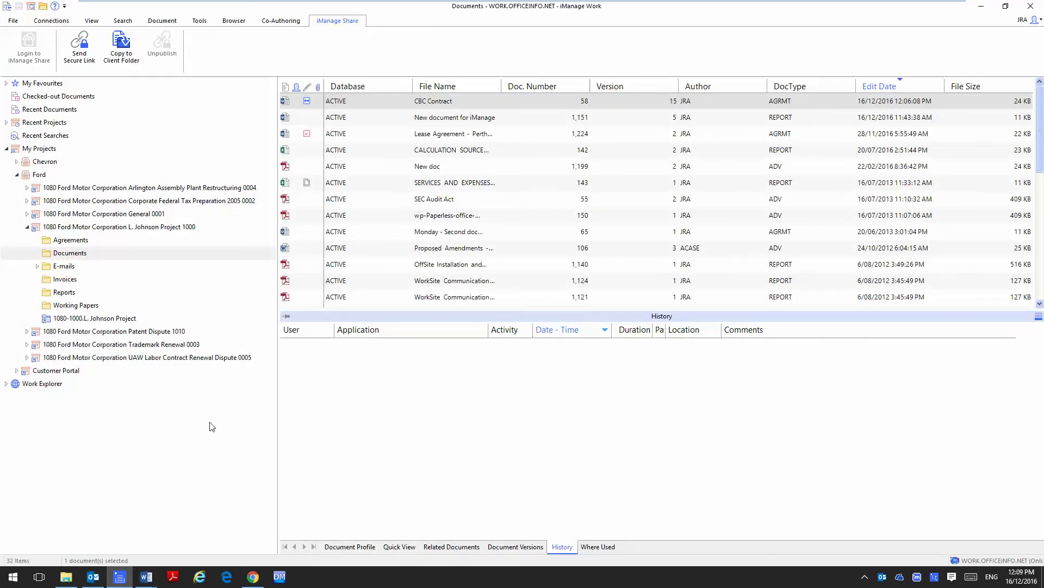
left_click(89, 318)
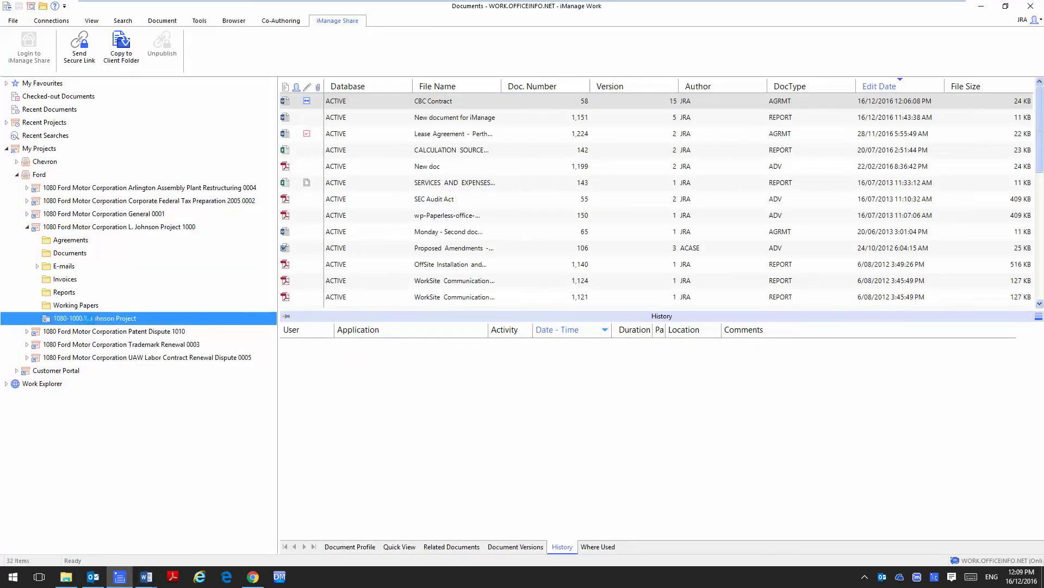